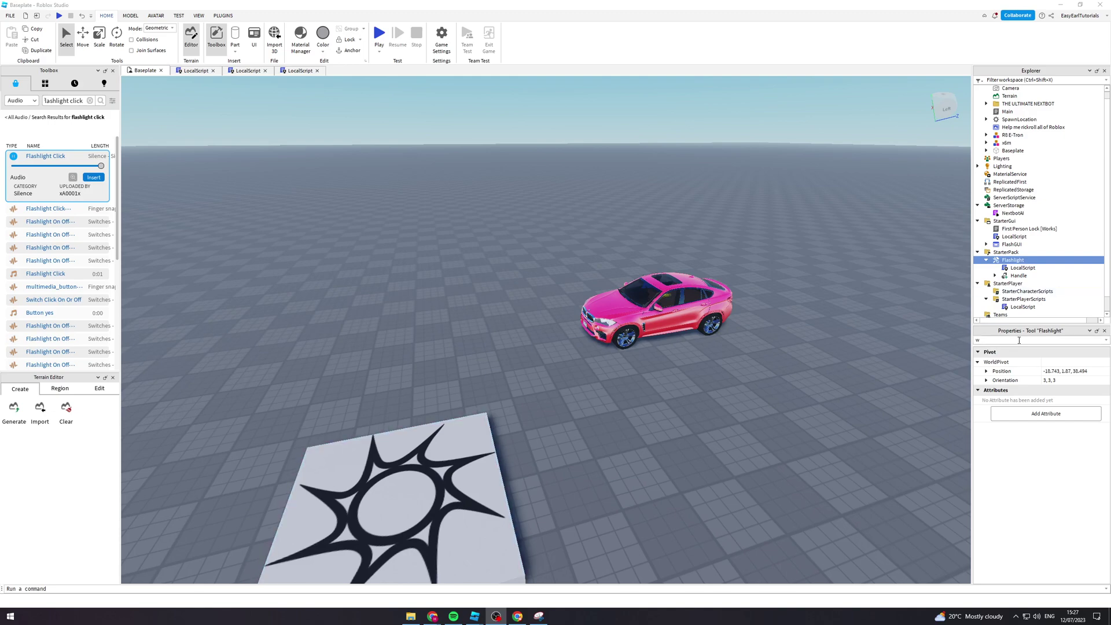
Step: Start a playtest, equip the Flashlight tool and switch its light on
right_click_drag(598, 312, 598, 315)
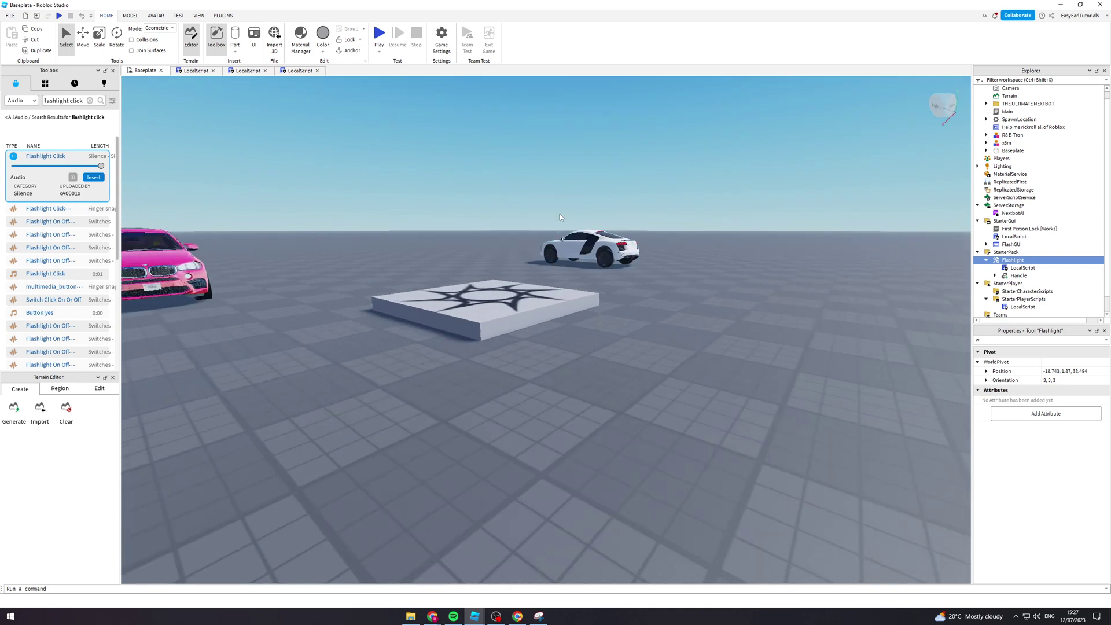
right_click_drag(634, 196, 633, 196)
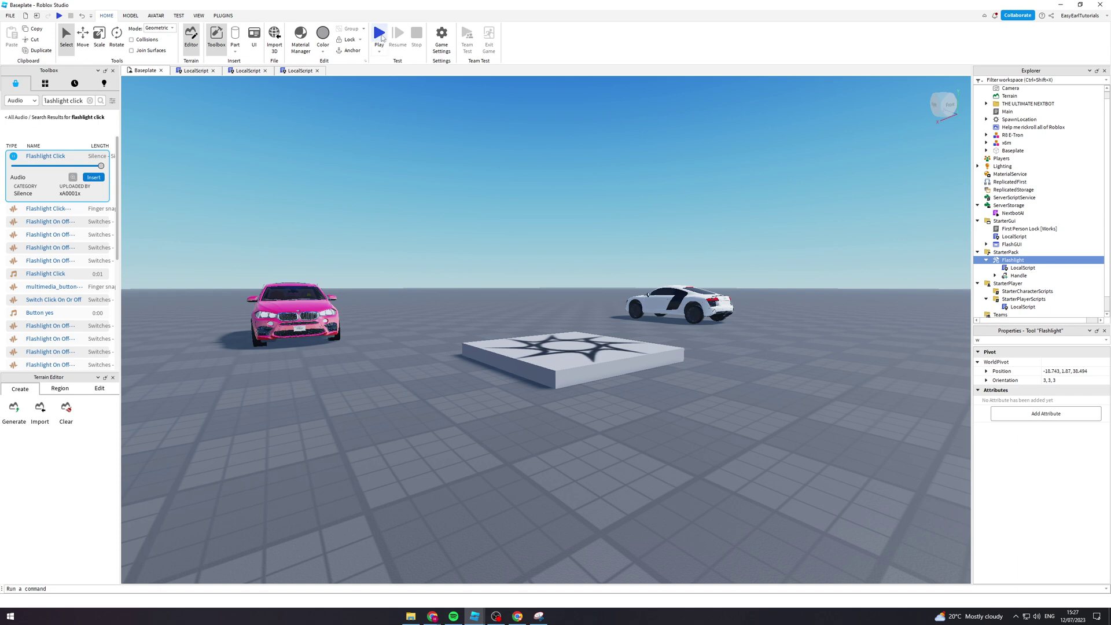
left_click(379, 36)
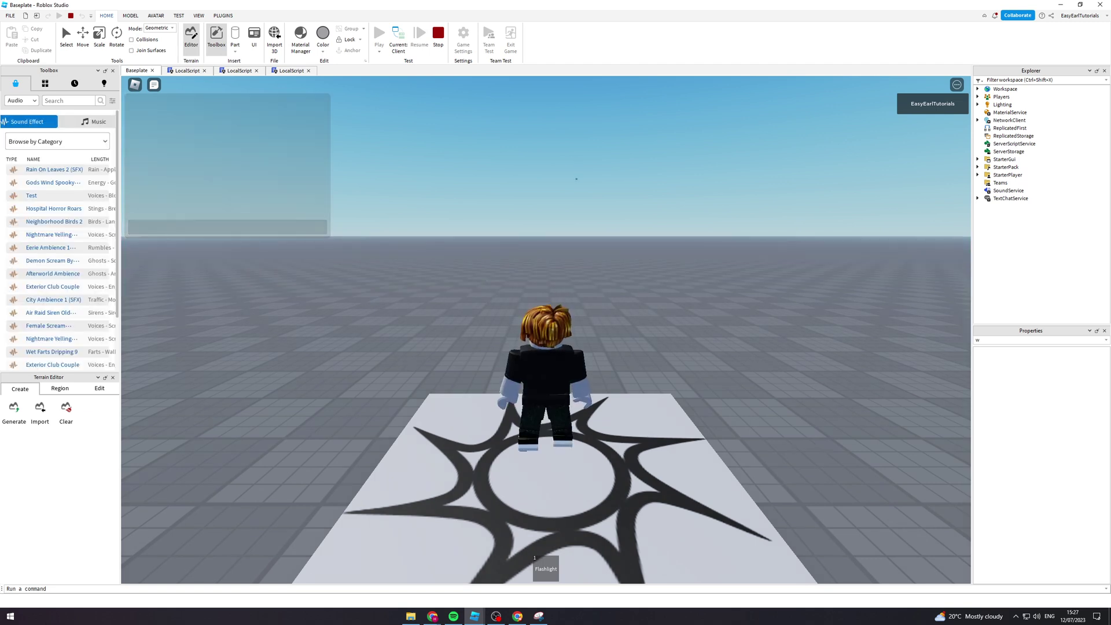
key("1")
right_click_drag(575, 184, 575, 184)
key("w")
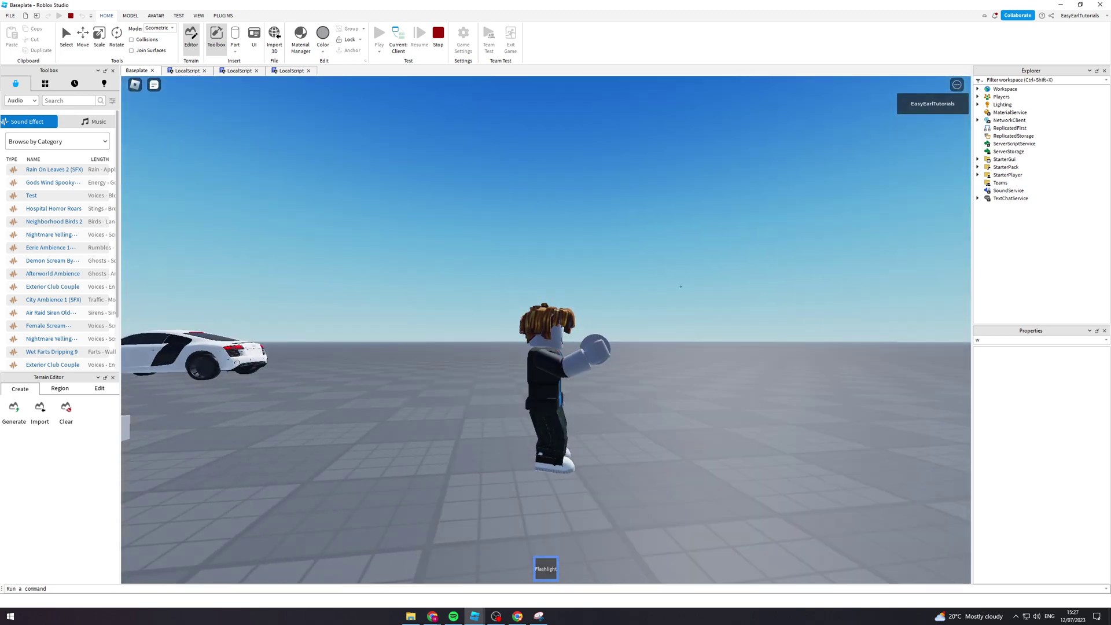
right_click_drag(680, 286, 592, 329)
left_click(593, 329)
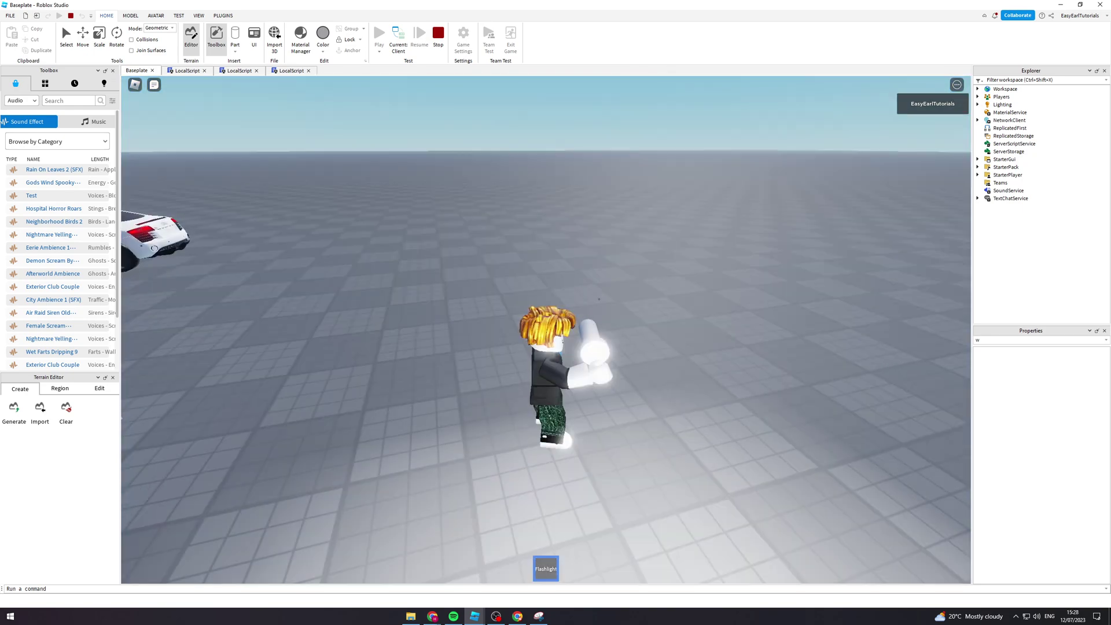
Step: Walk the character around the baseplate with the flashlight lit, checking its beam, and stop the playtest
right_click_drag(638, 293, 635, 292)
key("w")
key("w")
key("d")
key("a")
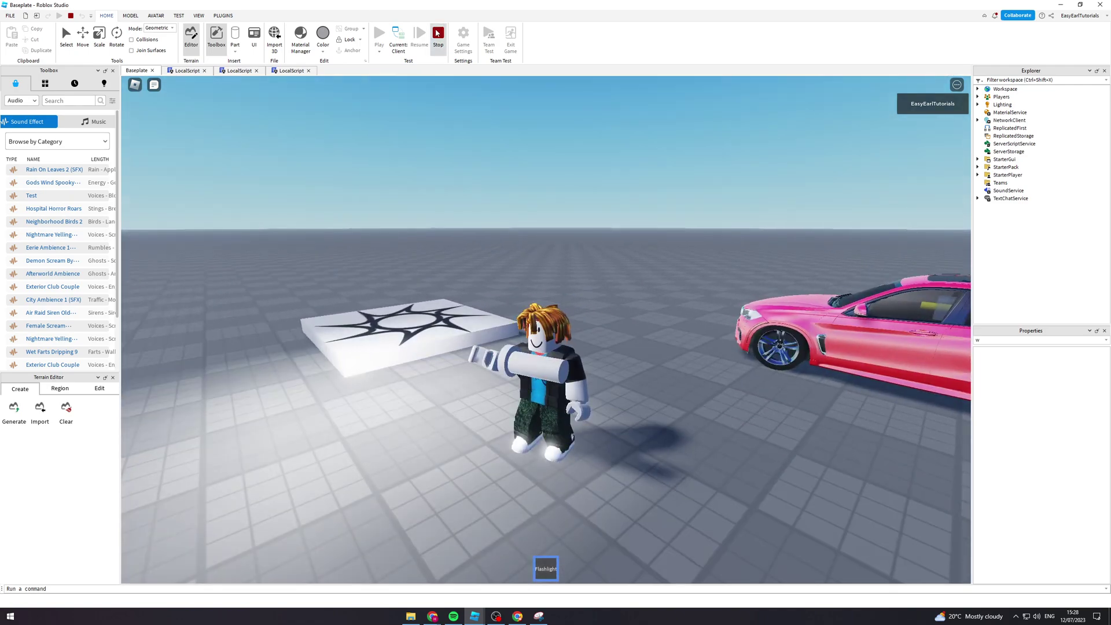
left_click(439, 33)
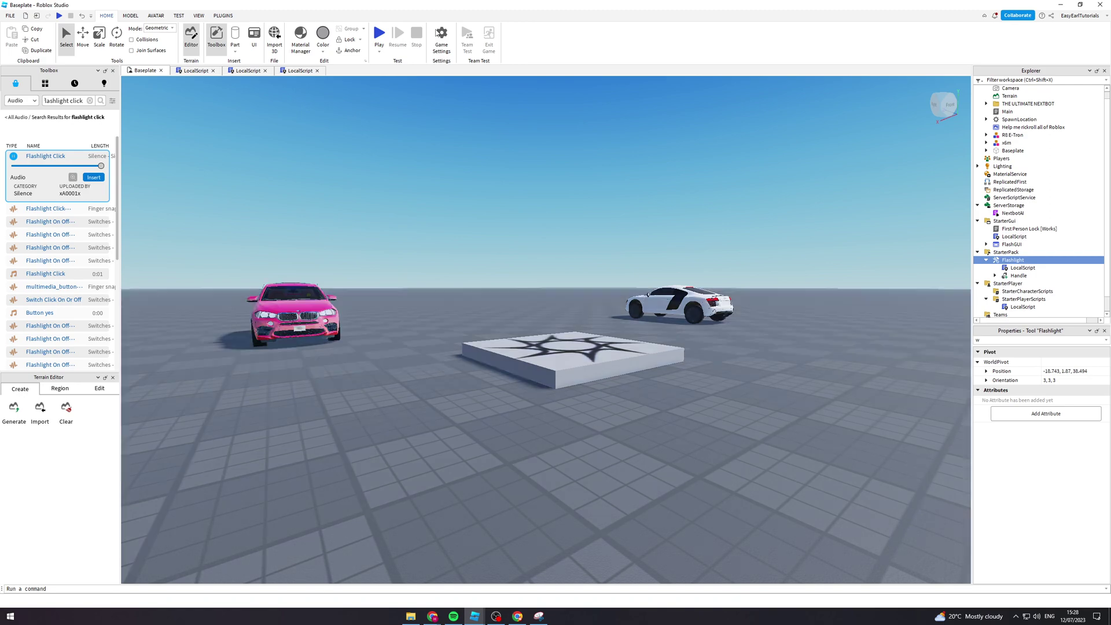
Step: Insert a new Tool object into the Workspace and select it
right_click_drag(471, 134, 472, 134)
key("s")
key("w")
key("w")
key("w")
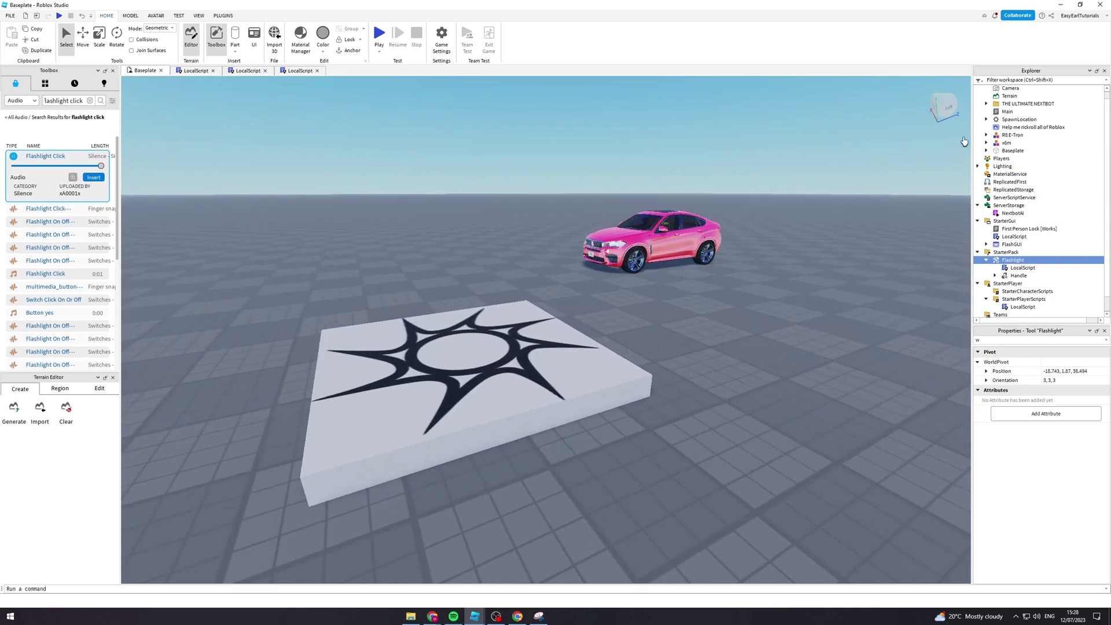
scroll(1013, 263, "up", 1)
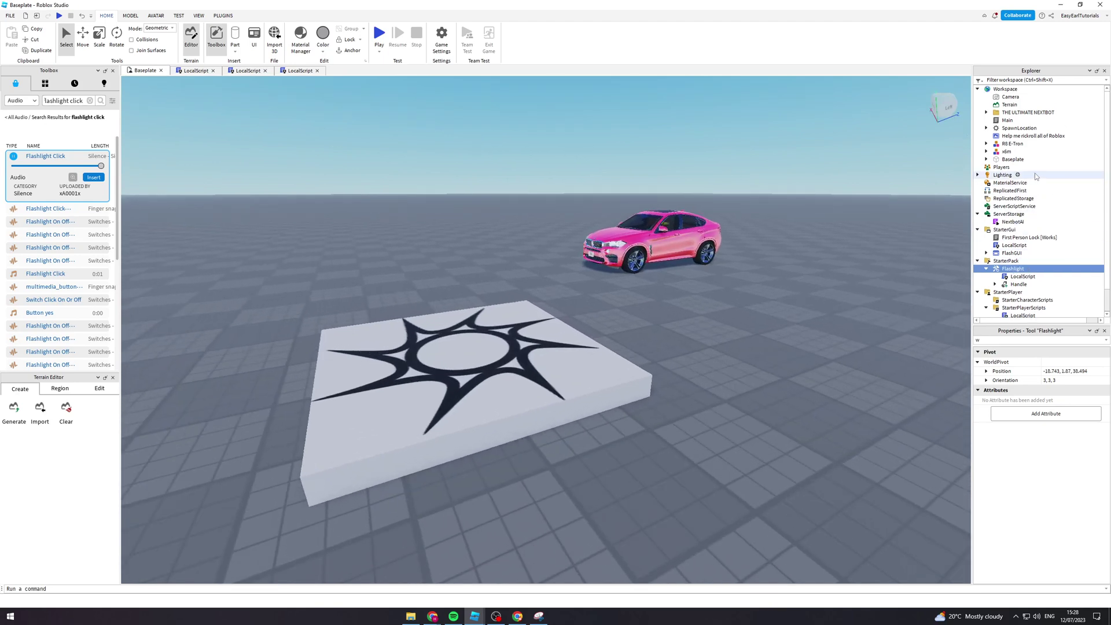
left_click(1024, 89)
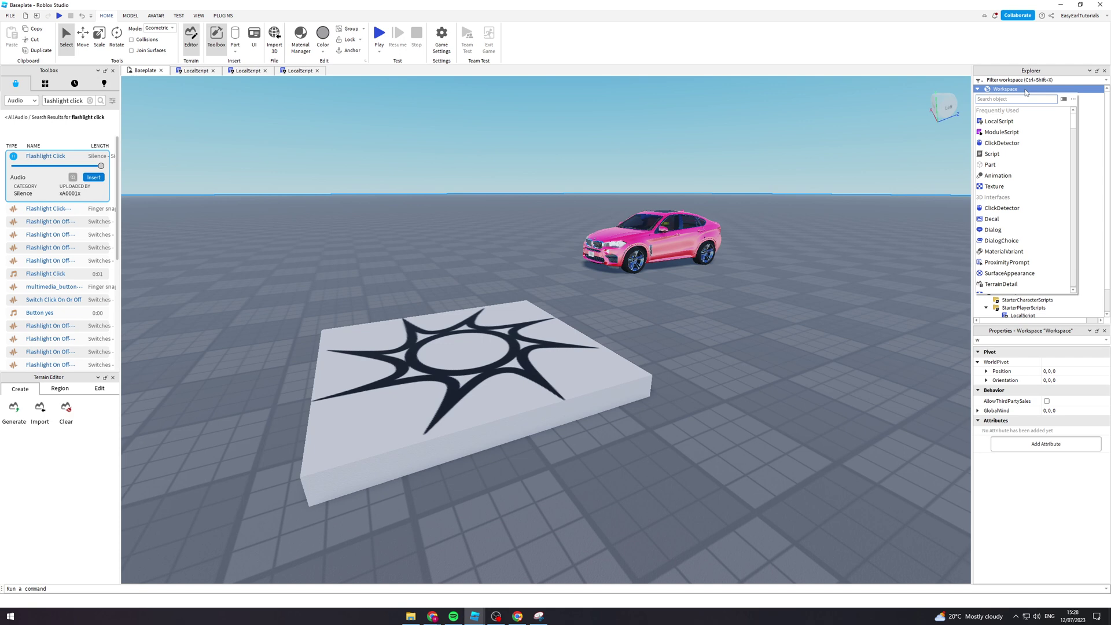
type("tool")
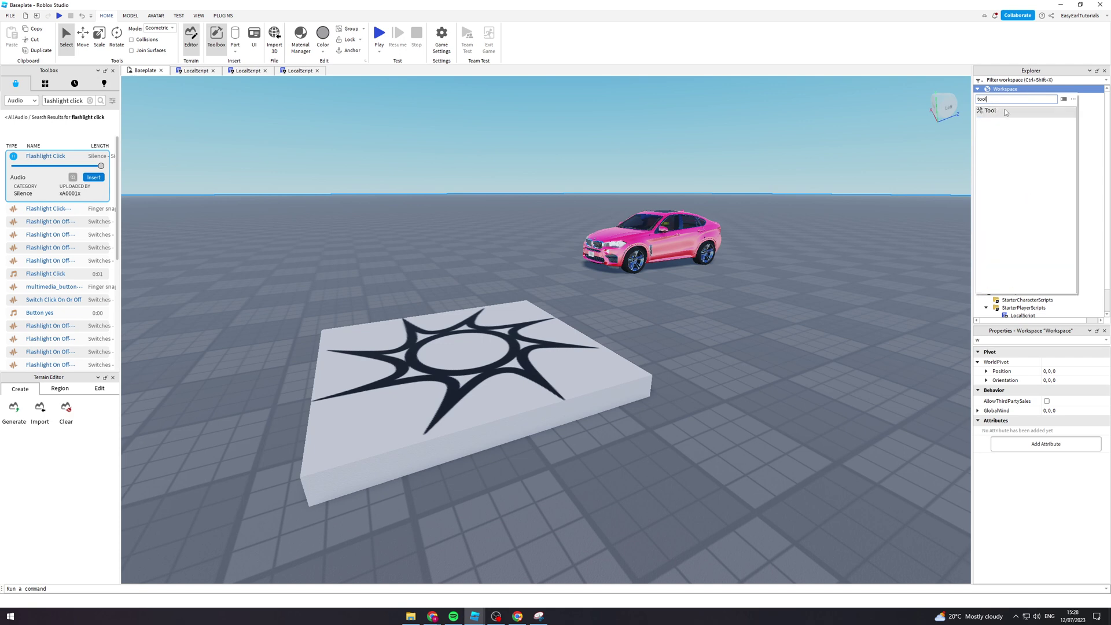
left_click(1005, 112)
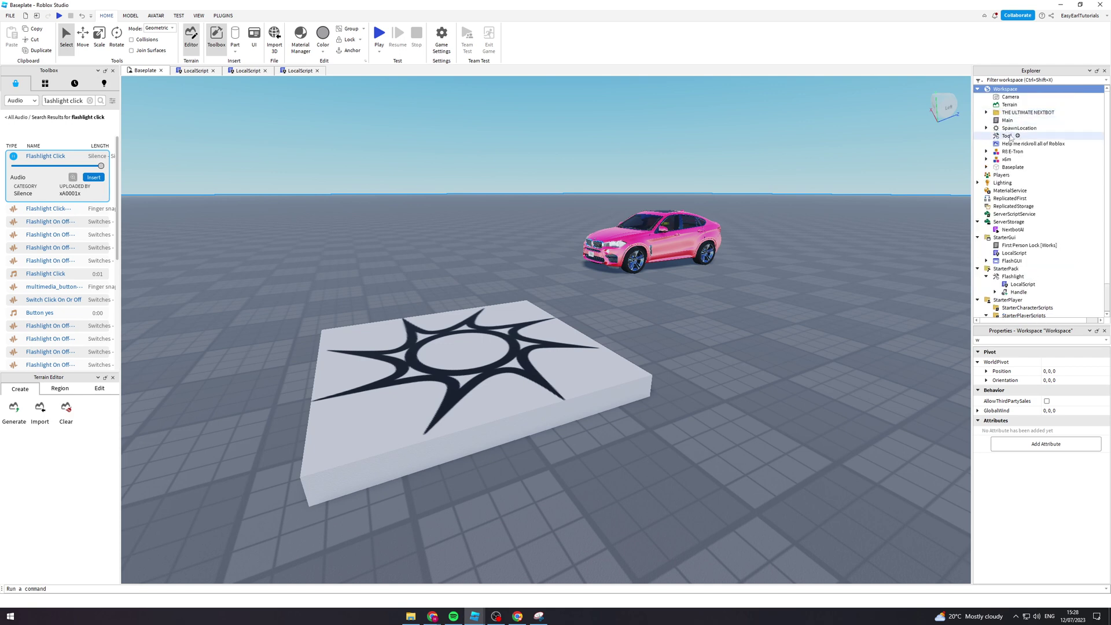
left_click(1010, 137)
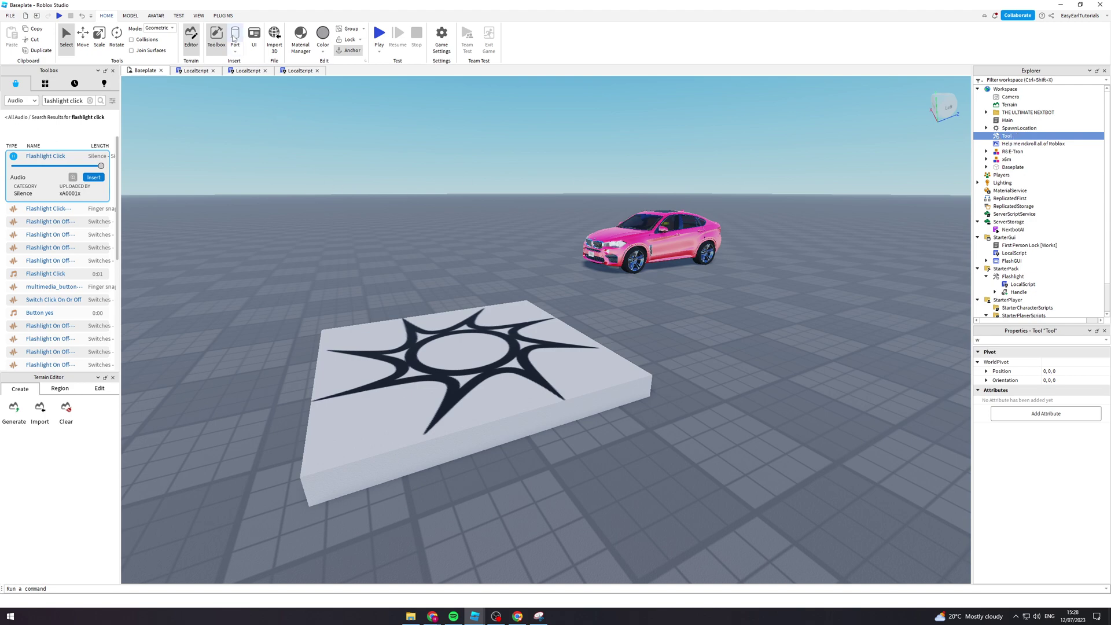
Step: Insert a cylinder part into the Workspace near the white car
right_click_drag(293, 139, 292, 139)
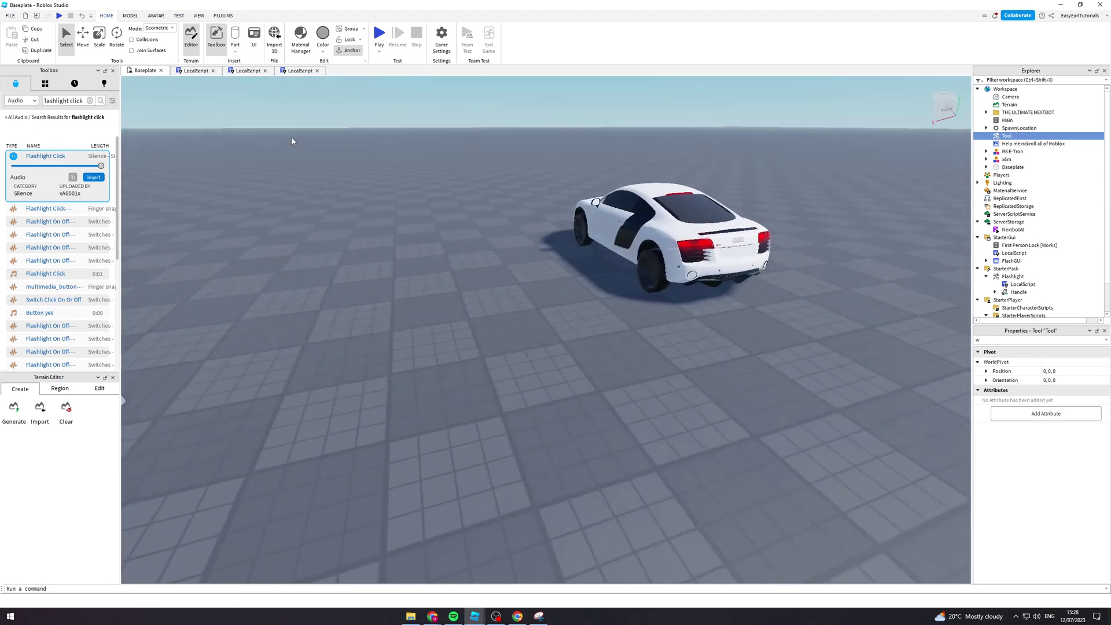
left_click(235, 36)
key("a")
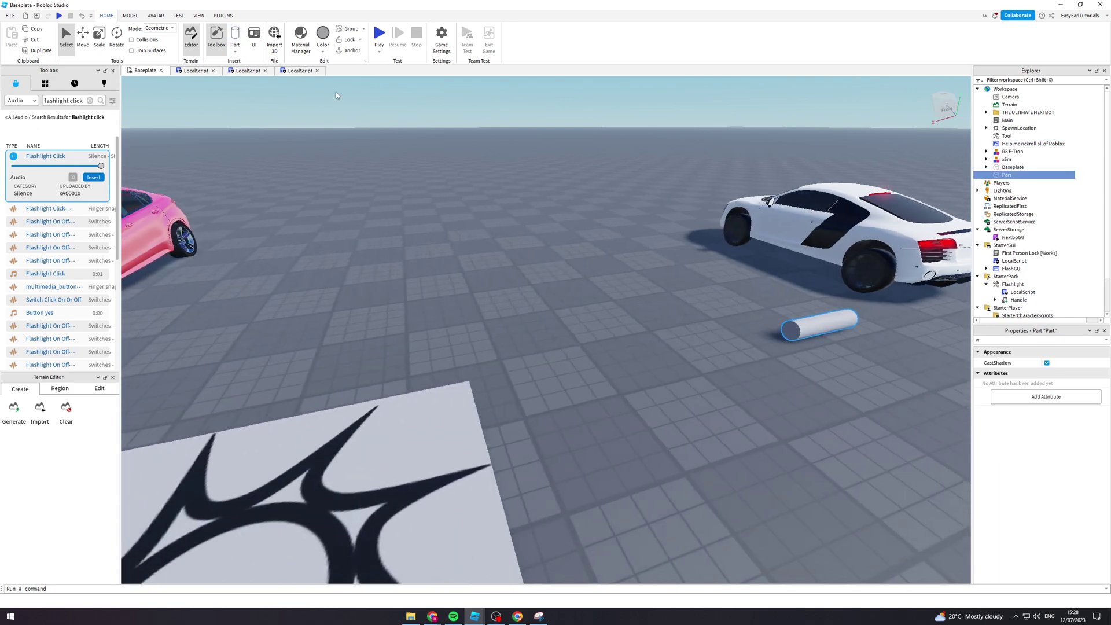
key("d")
right_click_drag(581, 333, 581, 334)
key("w")
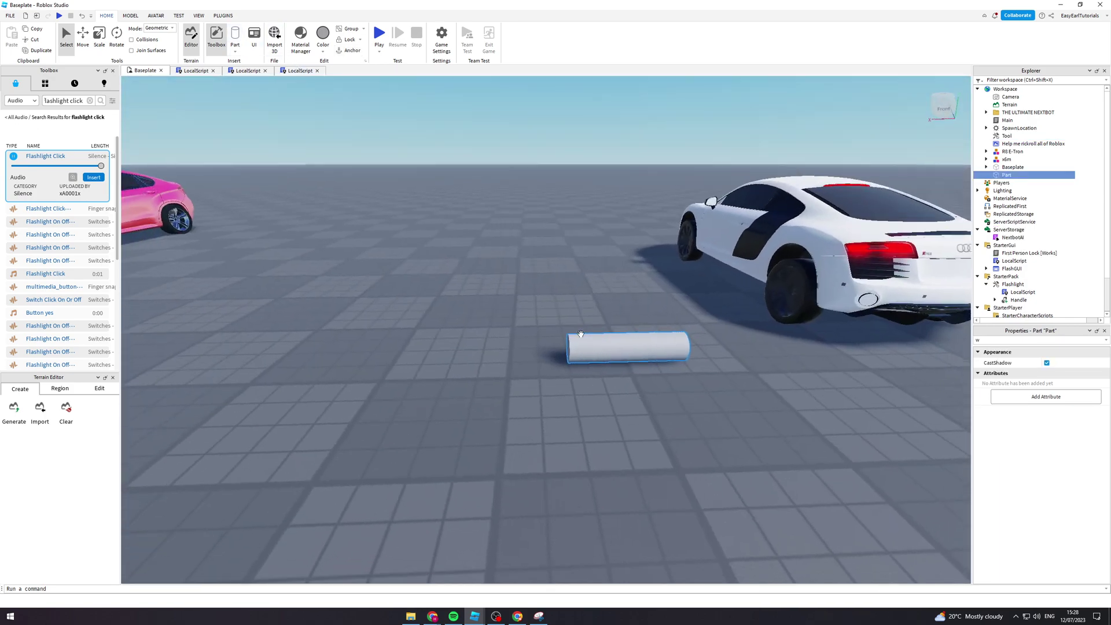
Step: Move the cylinder away from the white car and raise it above the baseplate
left_click_drag(582, 333, 376, 334)
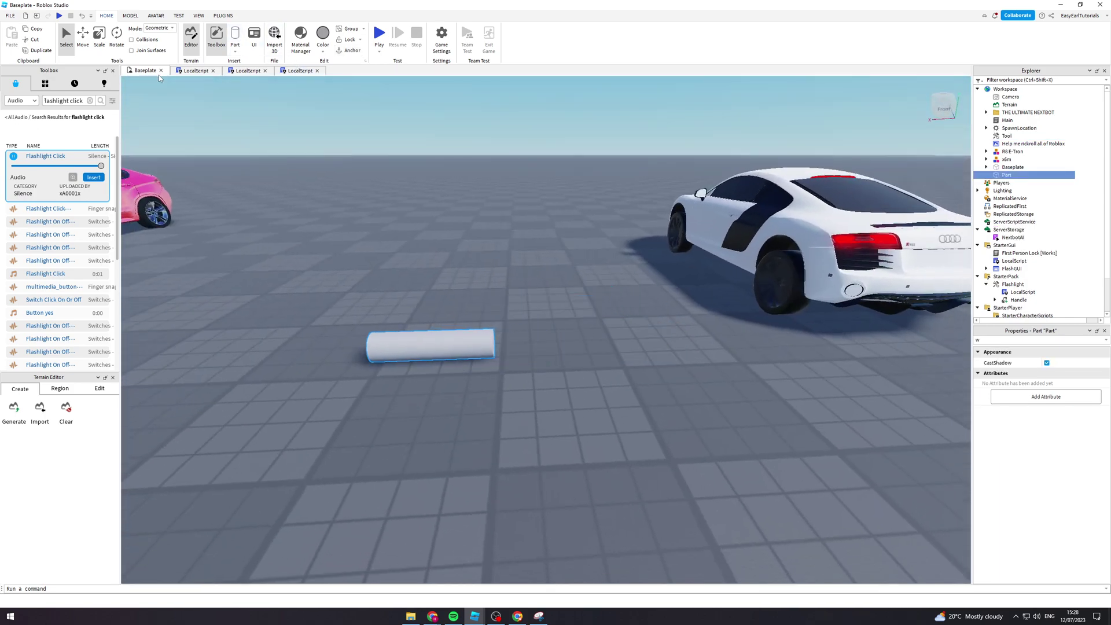
left_click(81, 36)
left_click_drag(412, 239, 411, 186)
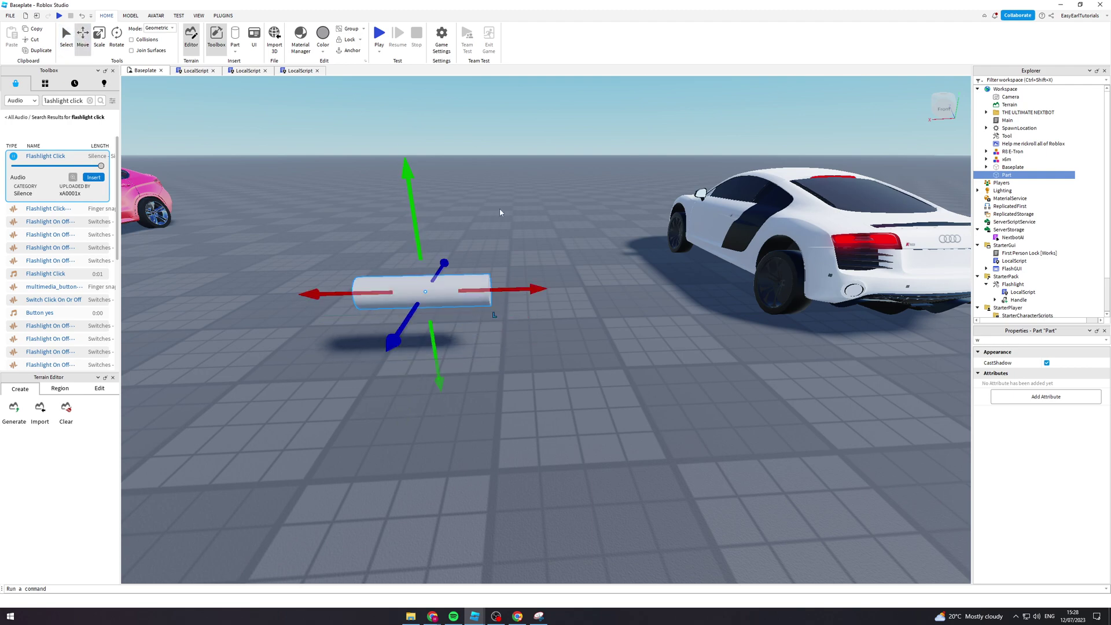
key("a")
right_click_drag(505, 213, 505, 209)
key("w")
key("a")
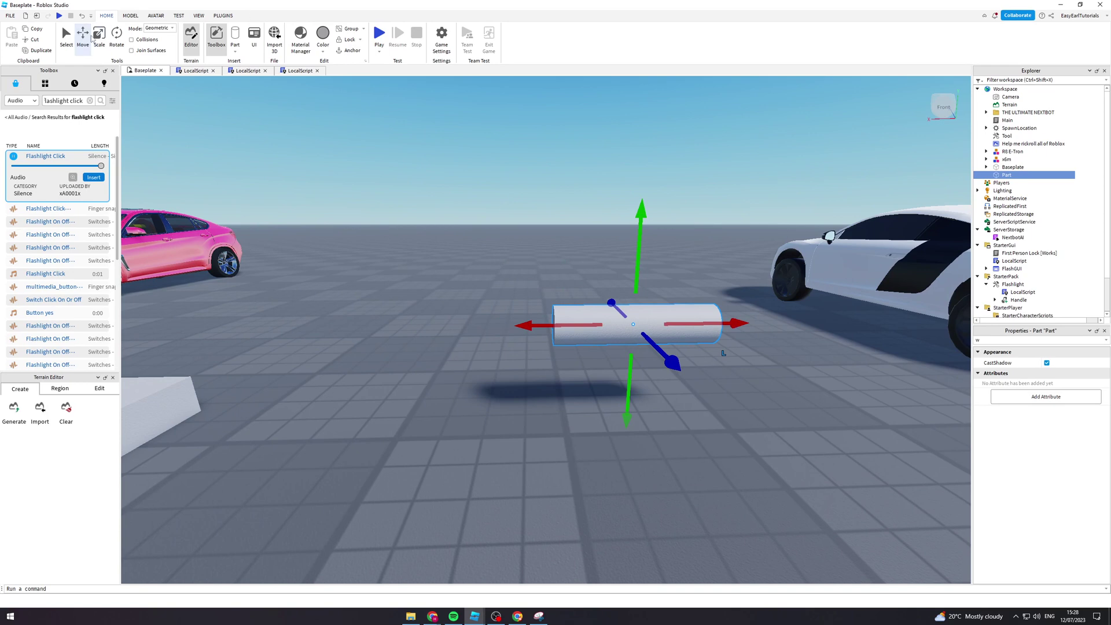
Step: Scale the floating cylinder down in length and thickness to form a small flashlight body
left_click(99, 36)
left_click_drag(750, 335, 682, 334)
left_click_drag(604, 278, 605, 288)
key("a")
right_click_drag(684, 356, 684, 358)
key("d")
key("a")
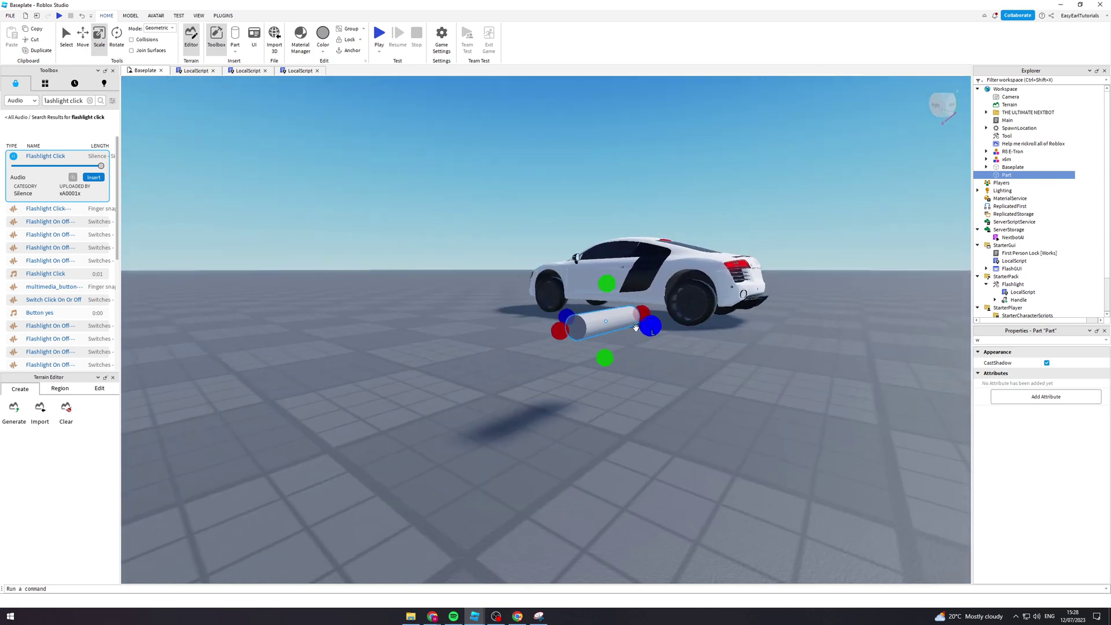
key("d")
right_click_drag(629, 317, 562, 317)
left_click_drag(549, 318, 548, 317)
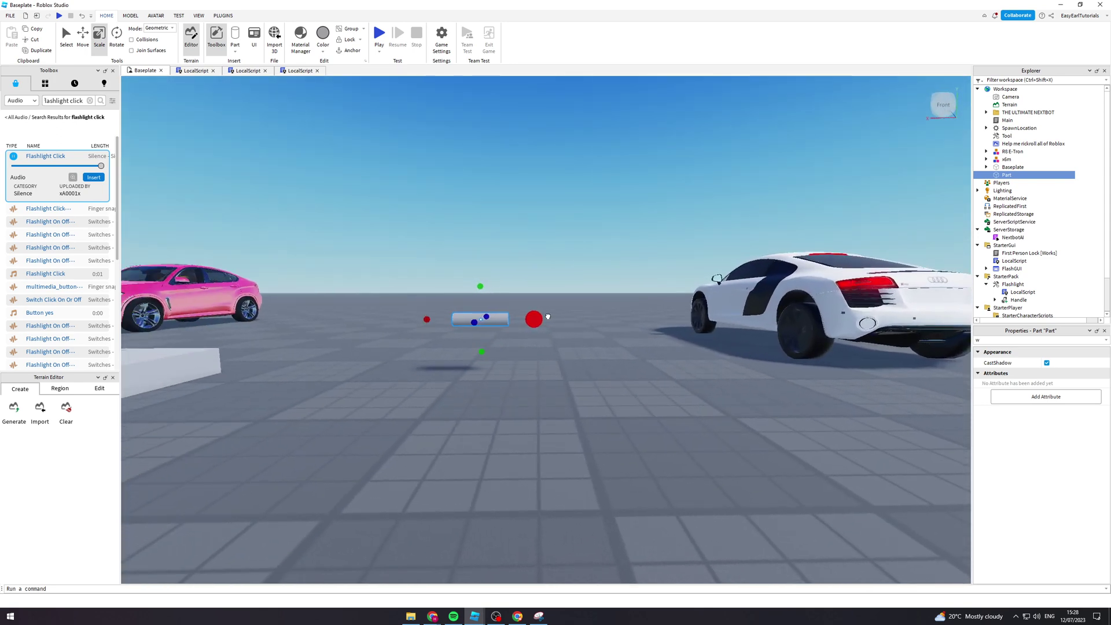
key("a")
right_click_drag(564, 323, 563, 323)
key("d")
key("d")
key("a")
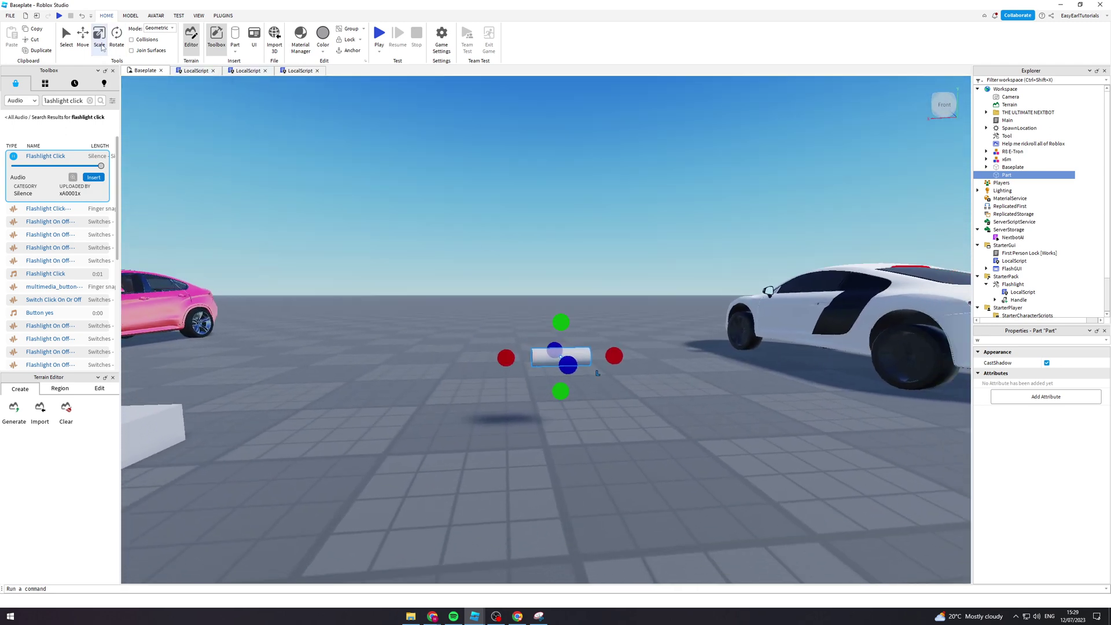
left_click(237, 52)
left_click(237, 44)
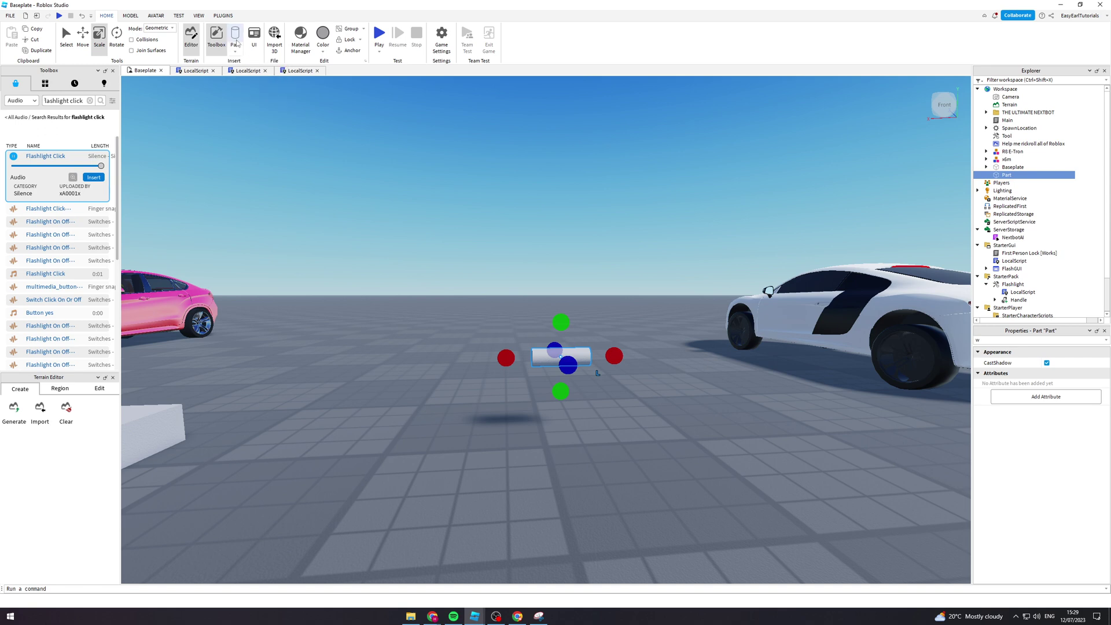
left_click(235, 38)
key("a")
right_click_drag(594, 308, 594, 308)
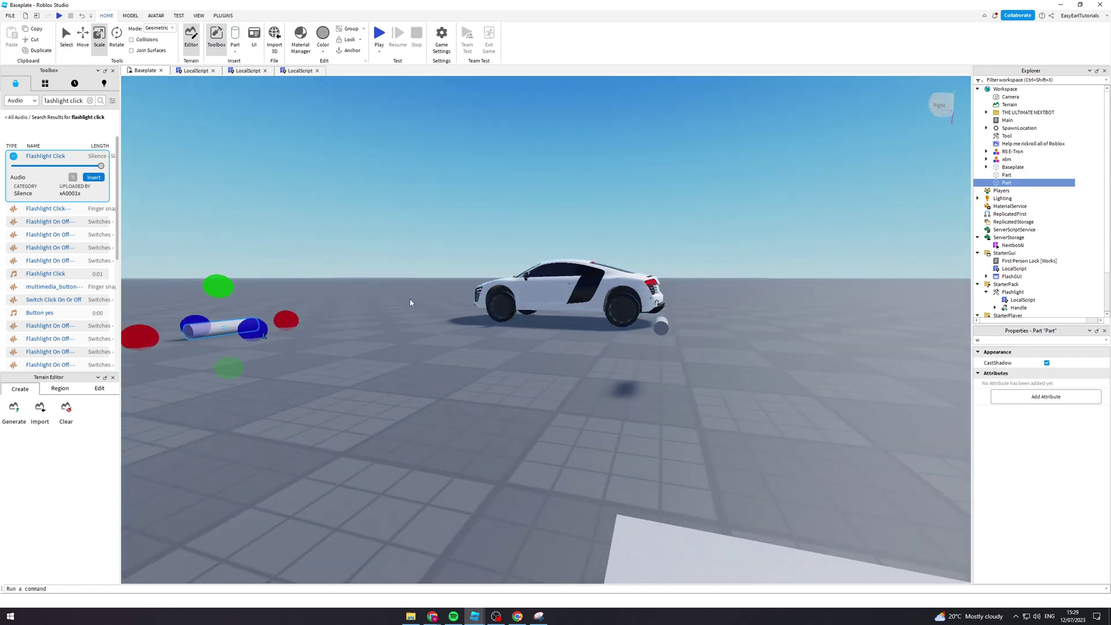
left_click(85, 44)
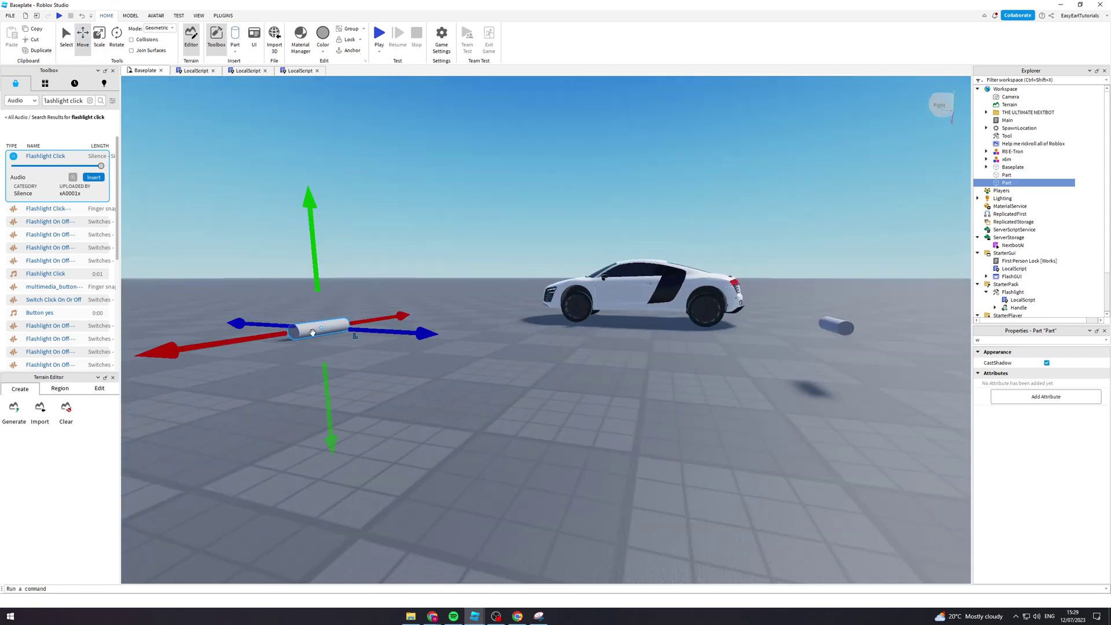
key("Delete")
Step: Duplicate the small flashlight body cylinder and shift the copy slightly along its length
left_click(829, 323)
key("f")
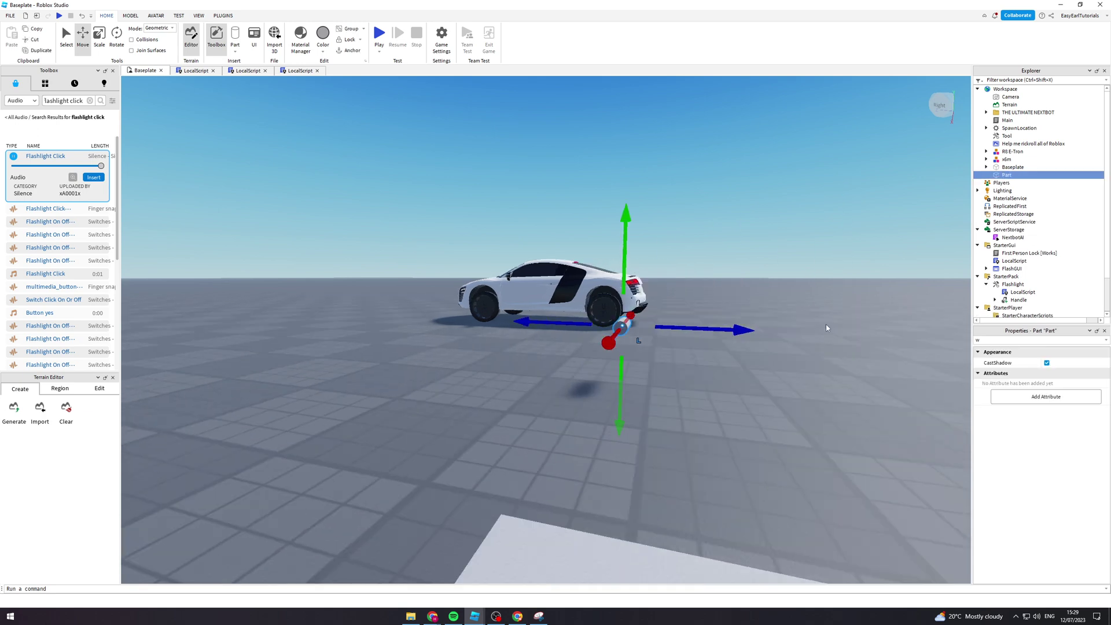
key("ctrl+d")
key("d")
right_click_drag(711, 309, 706, 309)
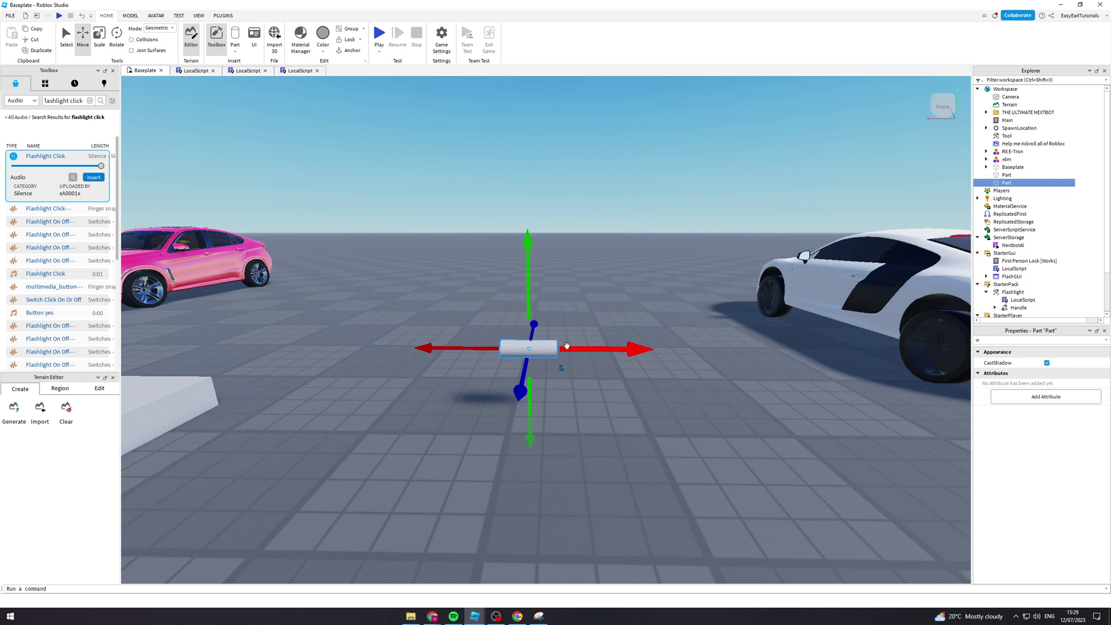
left_click_drag(556, 349, 553, 349)
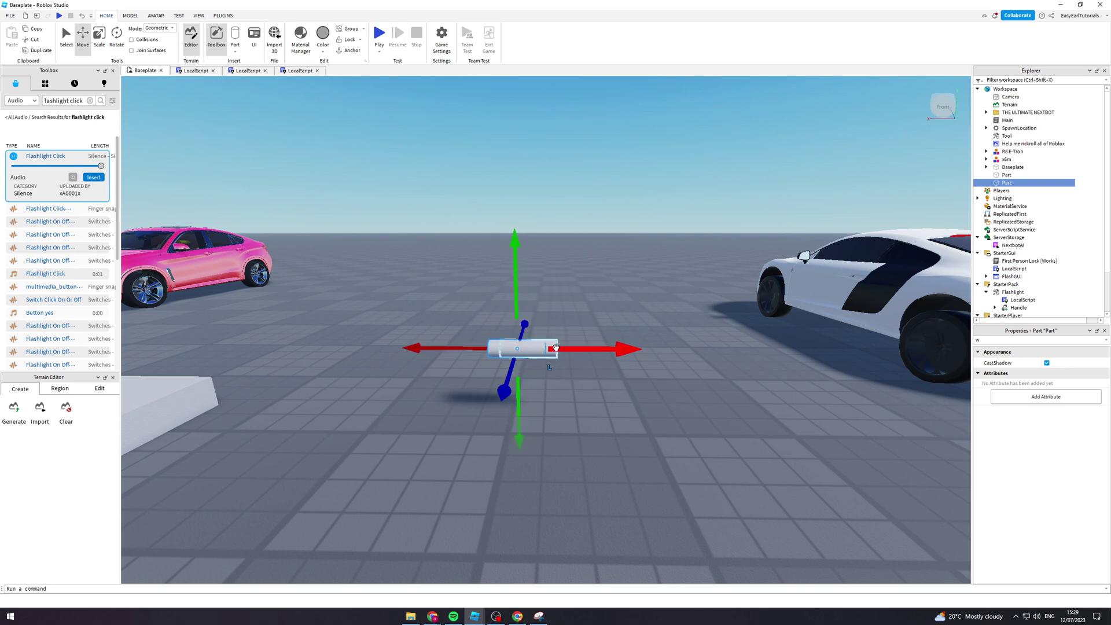
Step: Scale the duplicated cylinder into a short ring slightly wider than the flashlight body
key("a")
right_click_drag(553, 350, 553, 350)
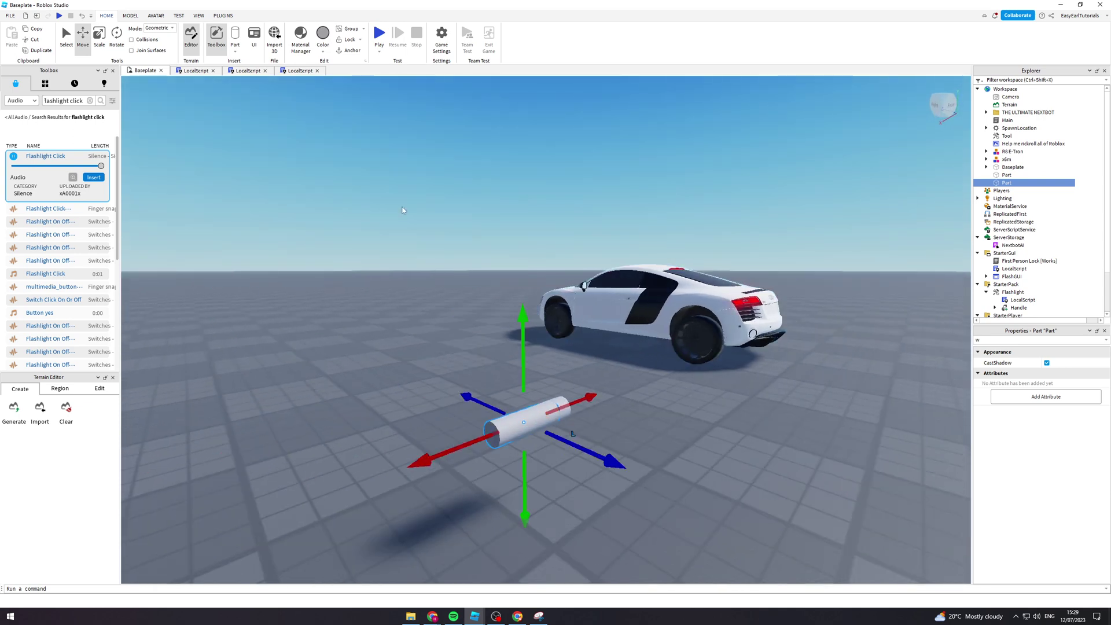
left_click(99, 38)
left_click_drag(523, 385, 532, 372)
key("a")
right_click_drag(638, 365, 639, 368)
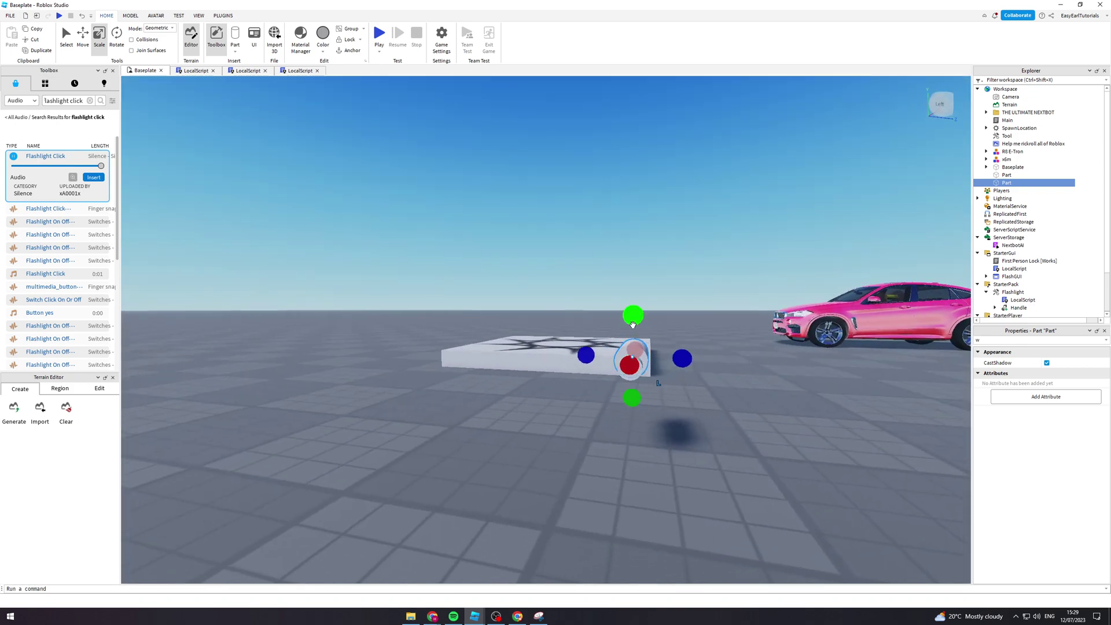
right_click_drag(630, 329, 675, 323)
key("d")
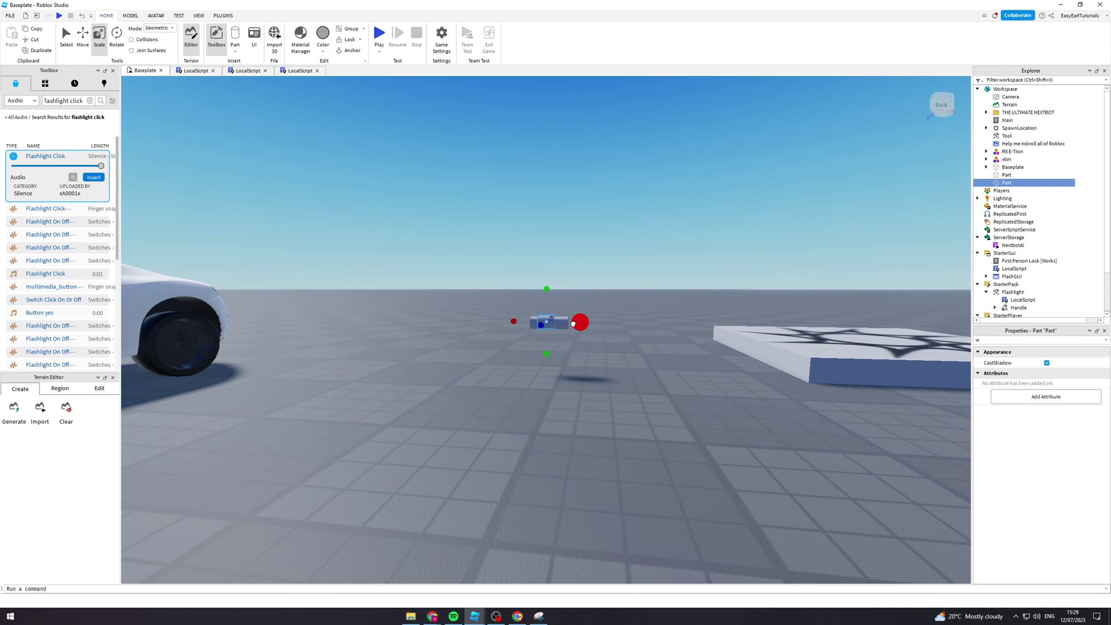
key("w")
right_click_drag(597, 296, 597, 295)
key("a")
key("d")
Step: Move the short ring to the end of the flashlight body as its head, aligned with the body
left_click(83, 38)
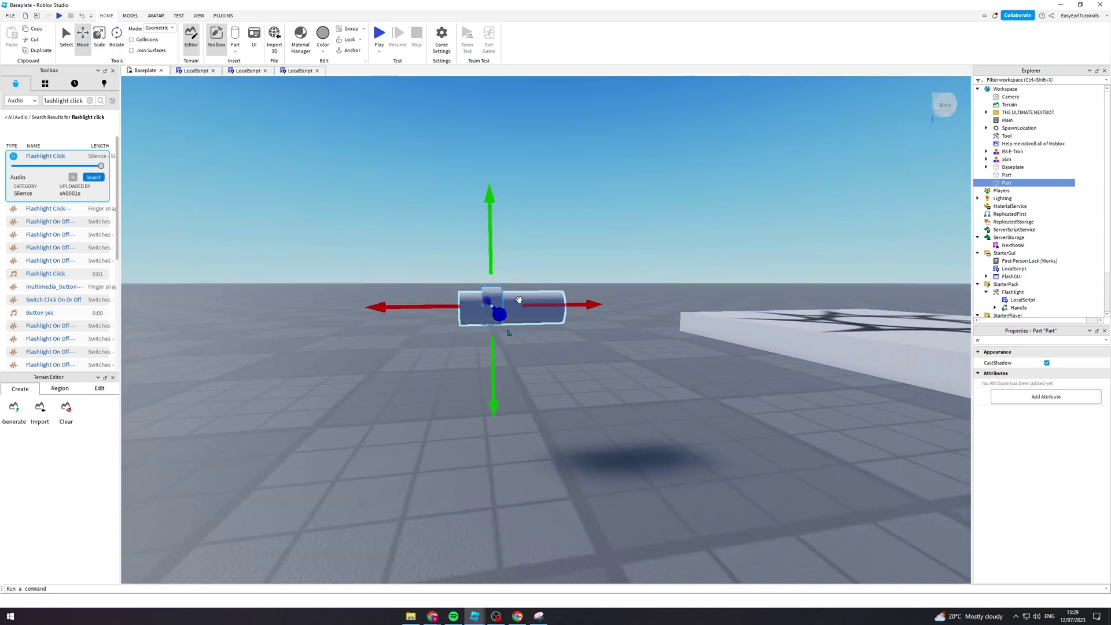
left_click_drag(582, 306, 645, 307)
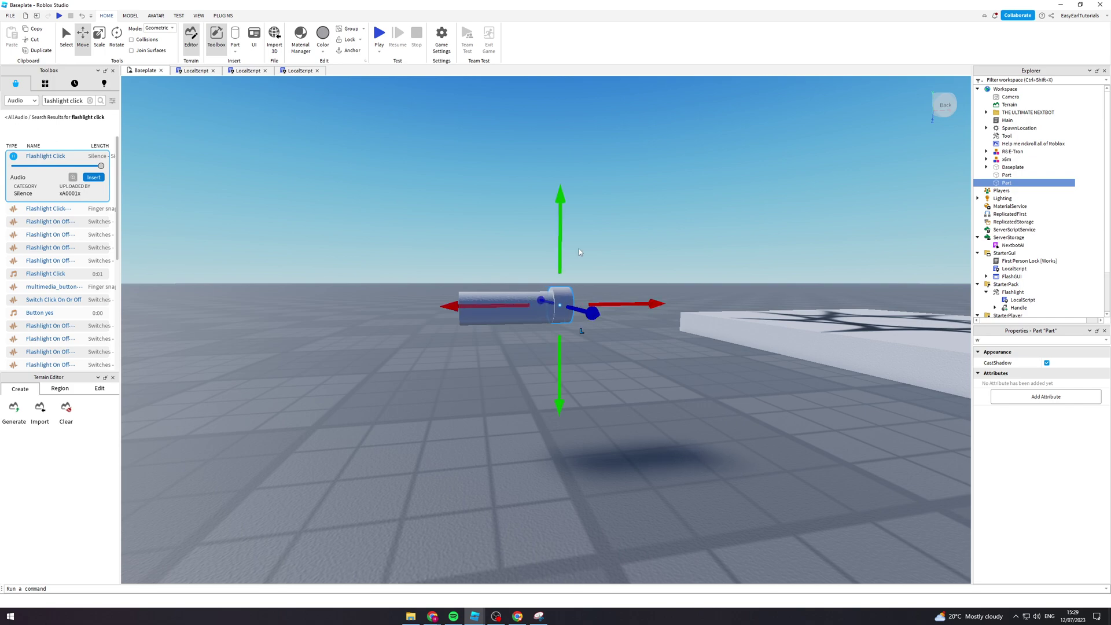
left_click_drag(559, 236, 561, 240)
key("a")
right_click_drag(633, 259, 634, 257)
left_click(567, 252)
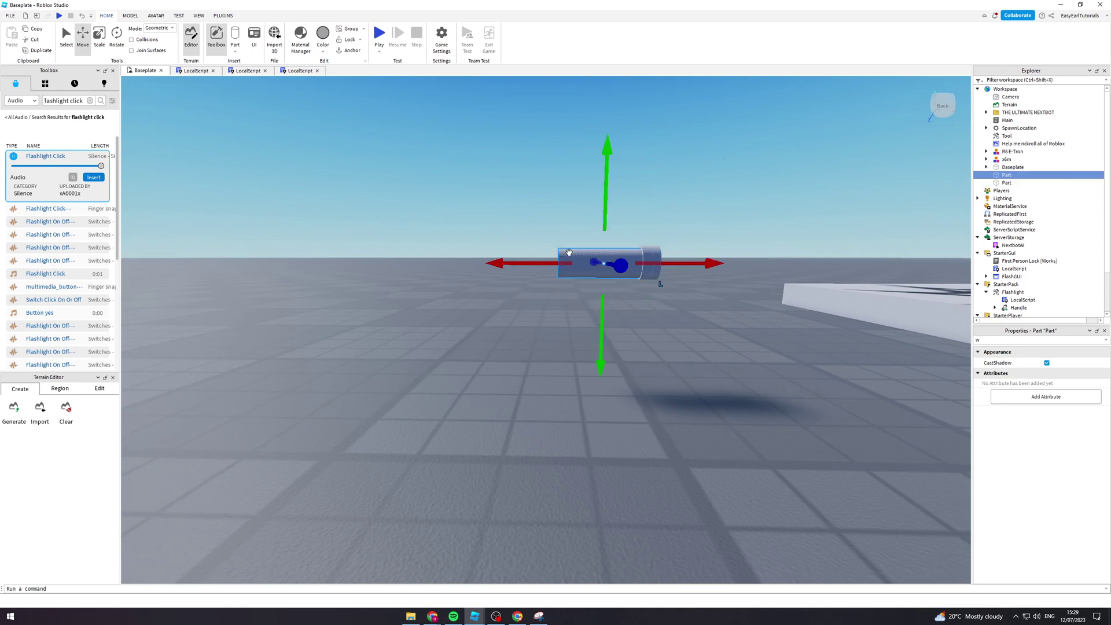
left_click(644, 253)
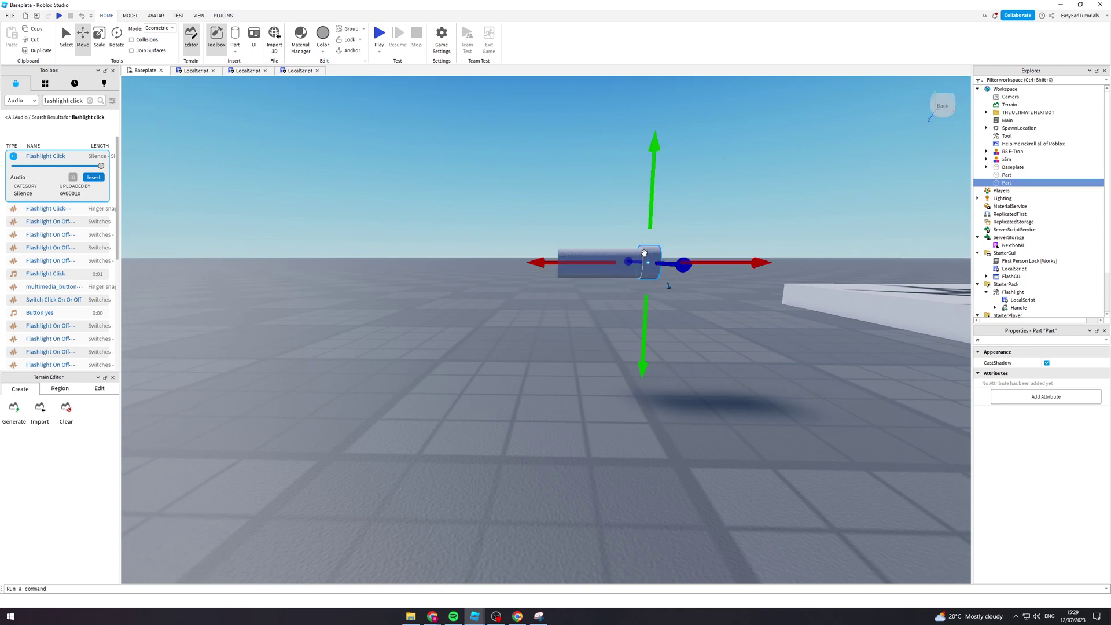
Step: Enlarge the head ring's height to about 0.71 studs and lower it to line up with the flashlight body's centre
left_click(110, 39)
left_click(99, 37)
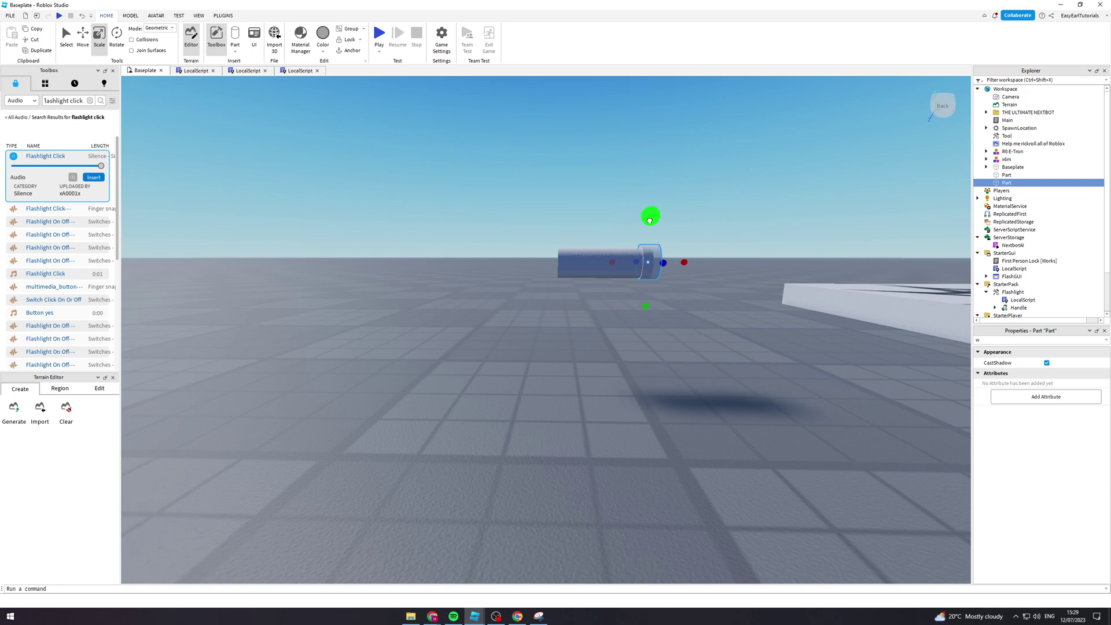
left_click_drag(651, 215, 651, 215)
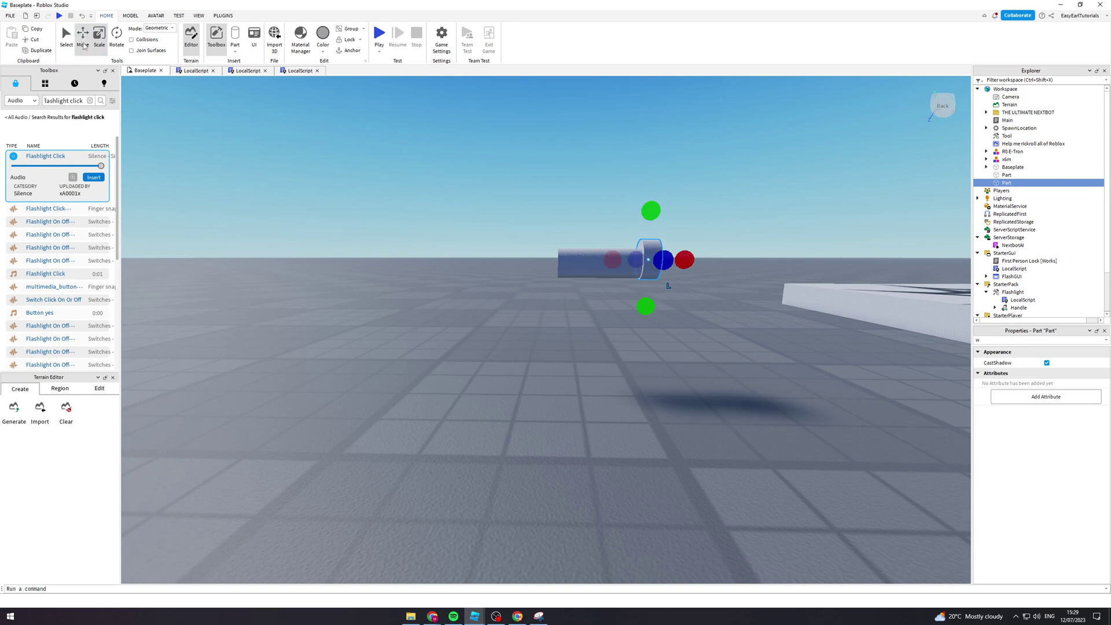
left_click(83, 44)
left_click_drag(642, 313, 644, 317)
key("a")
right_click_drag(703, 302, 701, 303)
key("d")
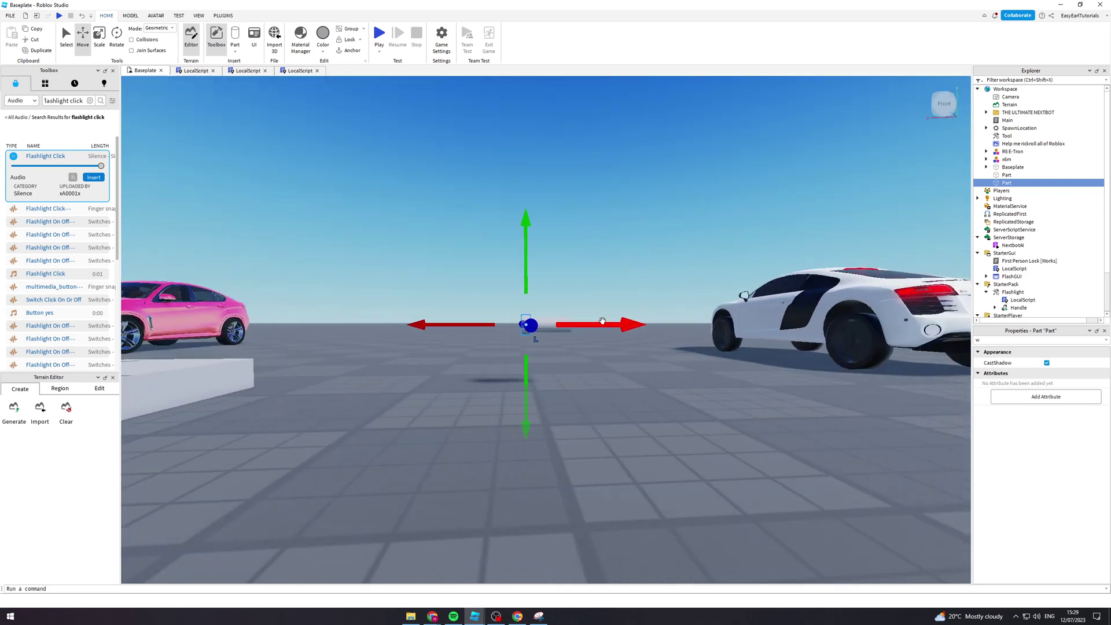
Step: Set the BrickColor of both the flashlight body and the head ring to Really black
left_click(542, 322)
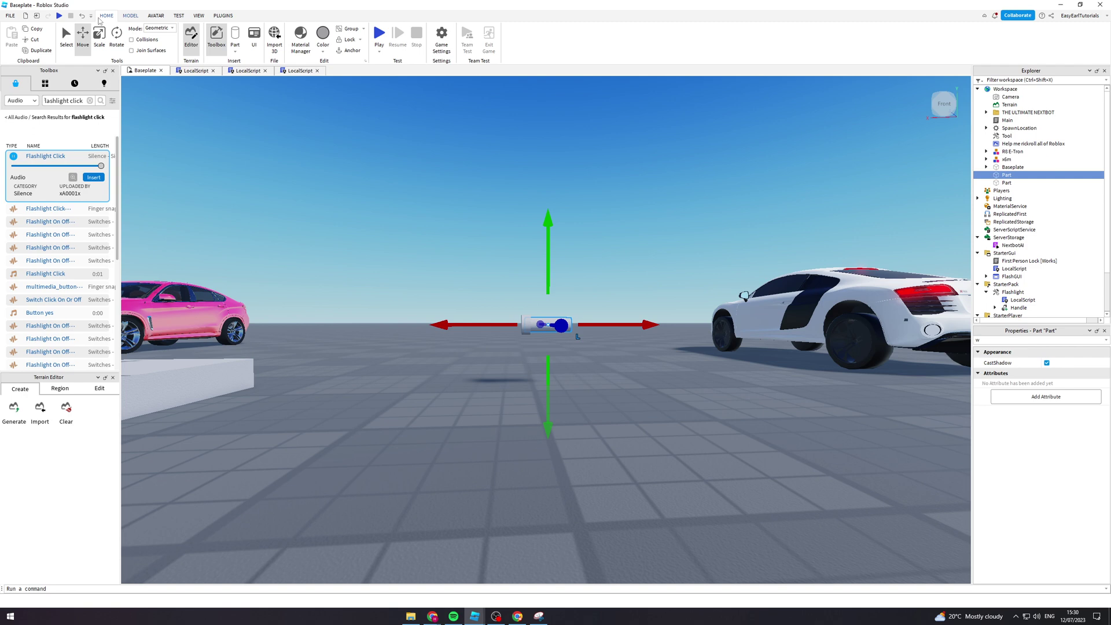
left_click(67, 34)
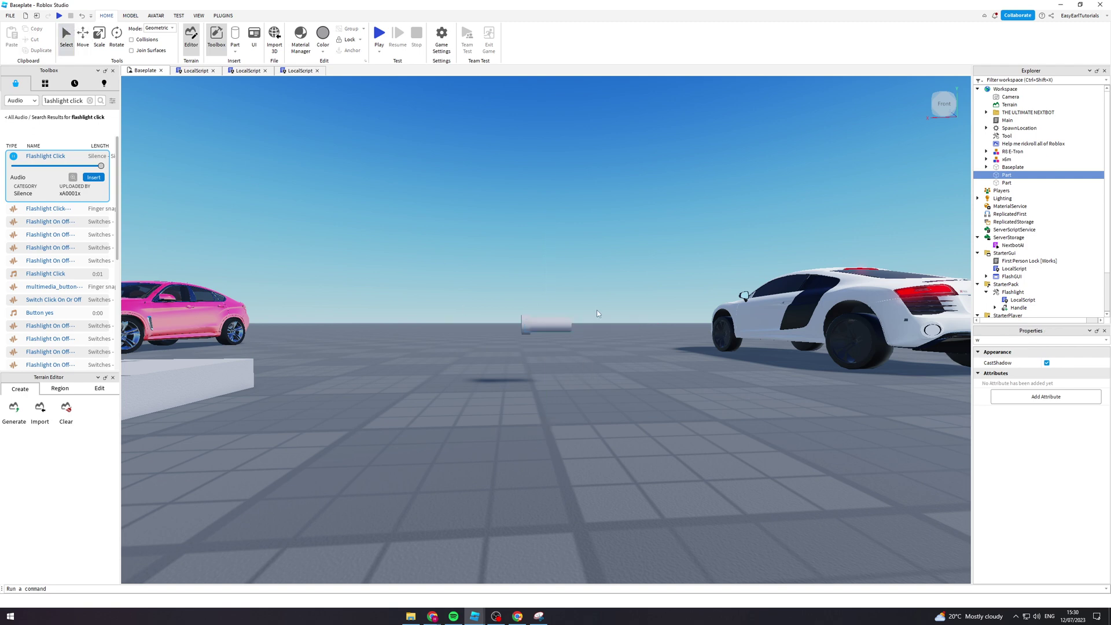
left_click(547, 324)
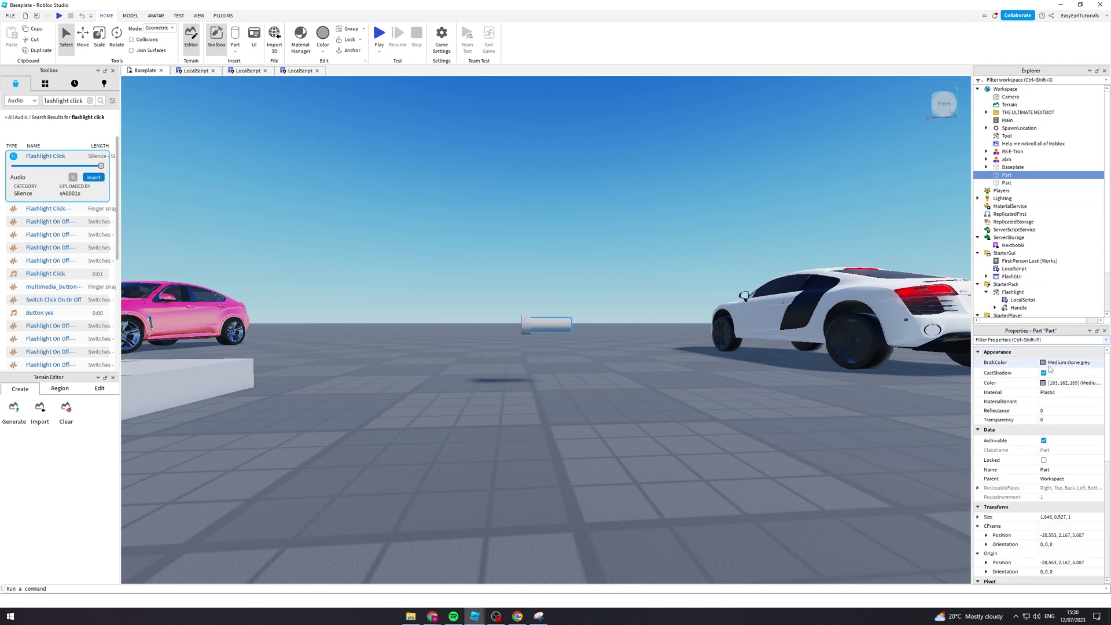
left_click(1045, 364)
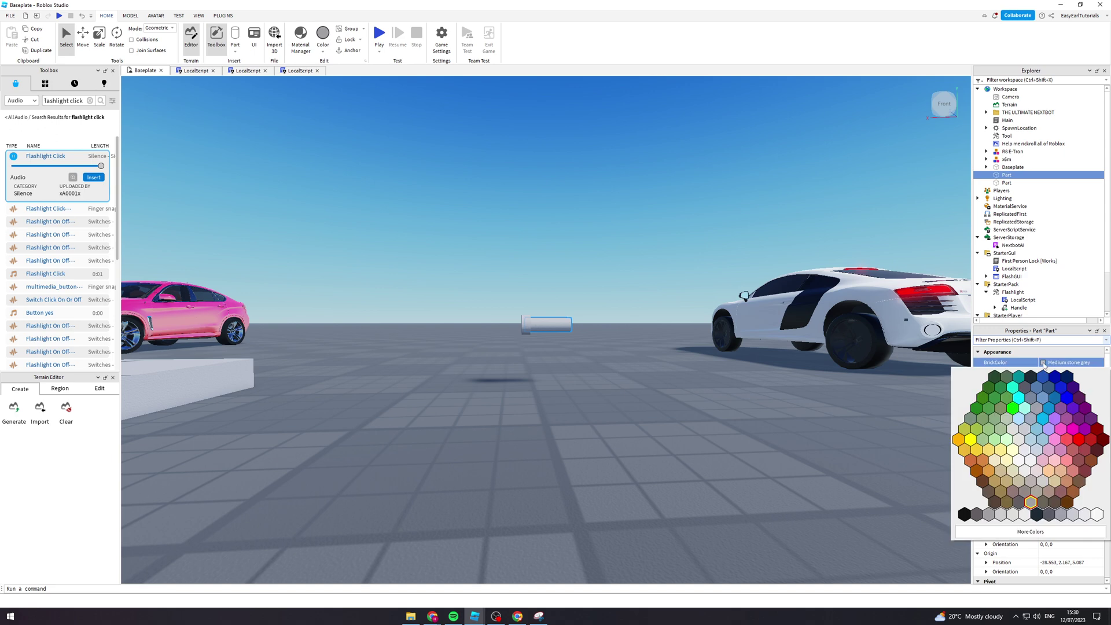
left_click(965, 515)
left_click(523, 325)
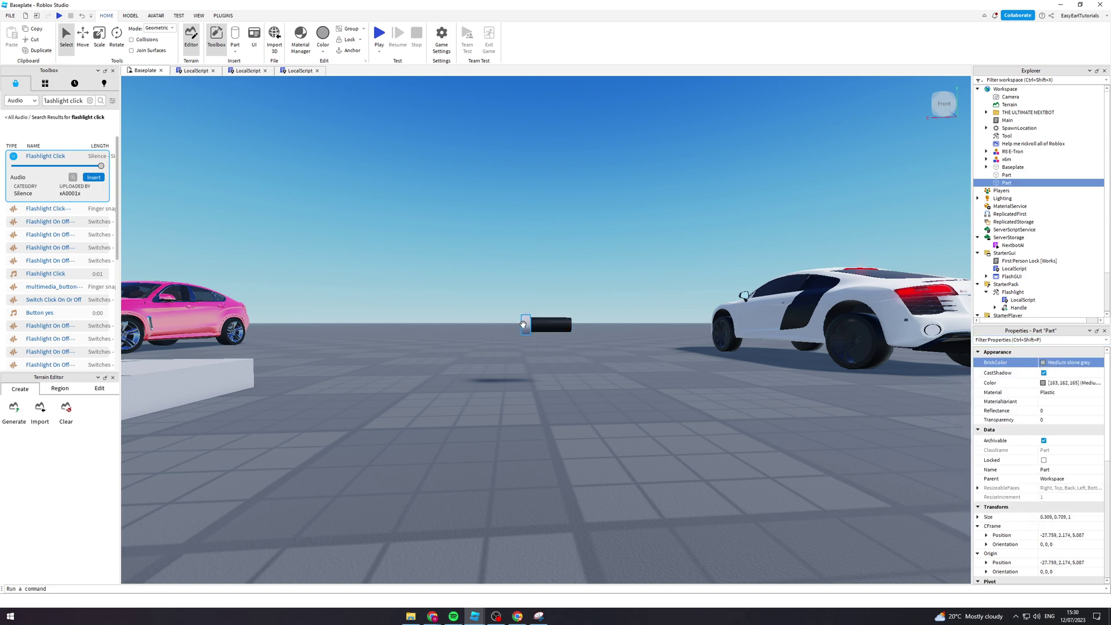
left_click(1044, 363)
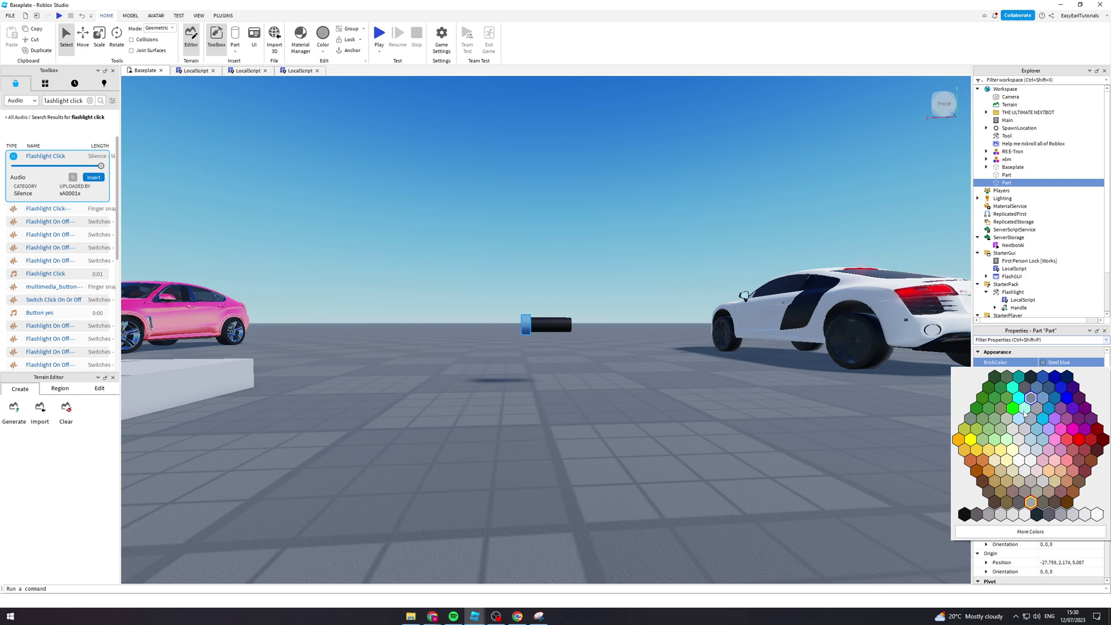
left_click(964, 515)
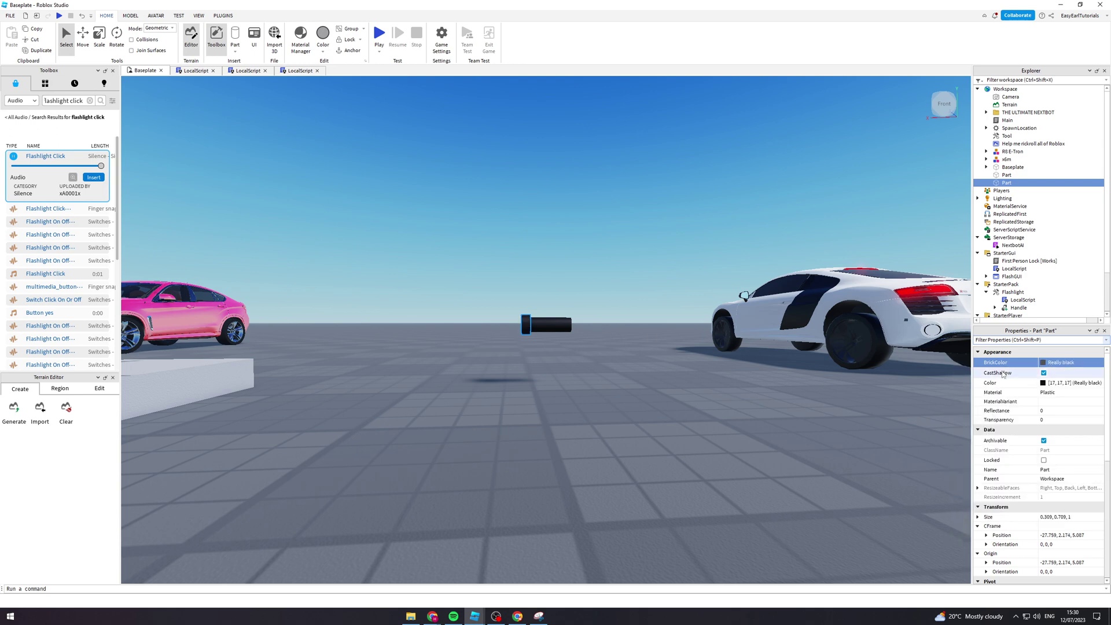
Step: Set the material of the head ring and the flashlight body to Metal
left_click(1055, 394)
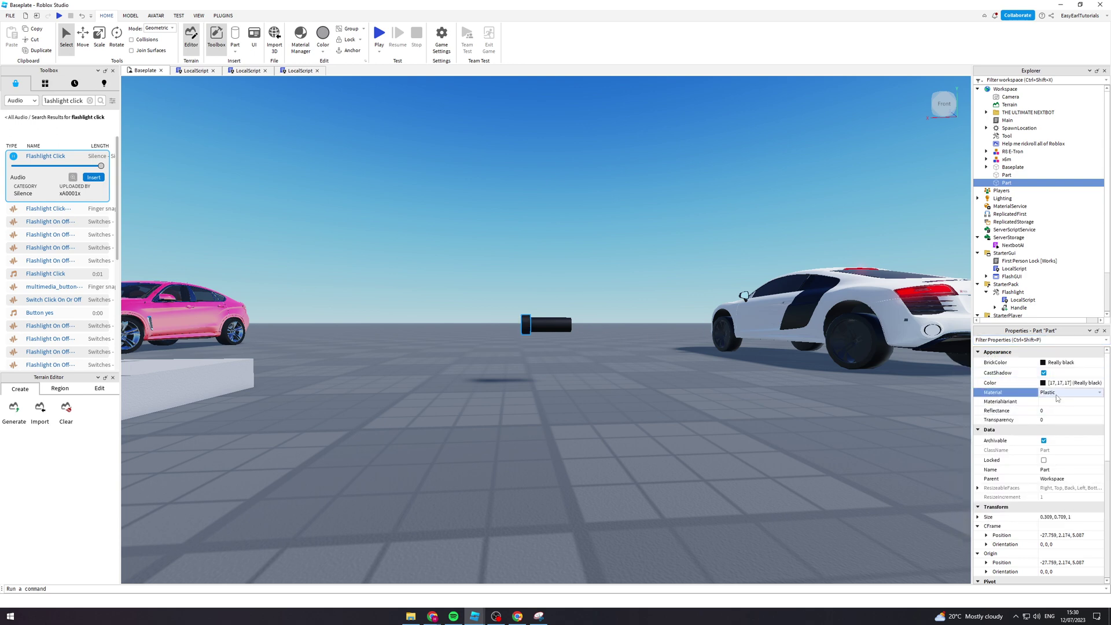
left_click(1057, 395)
left_click(1060, 428)
left_click(549, 320)
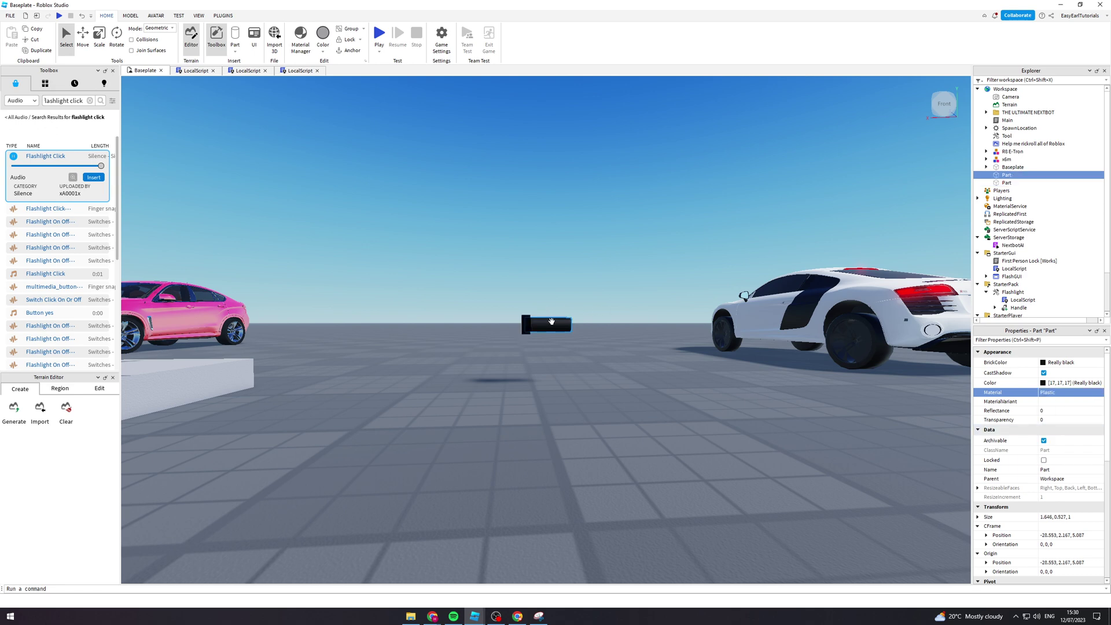
left_click(1068, 395)
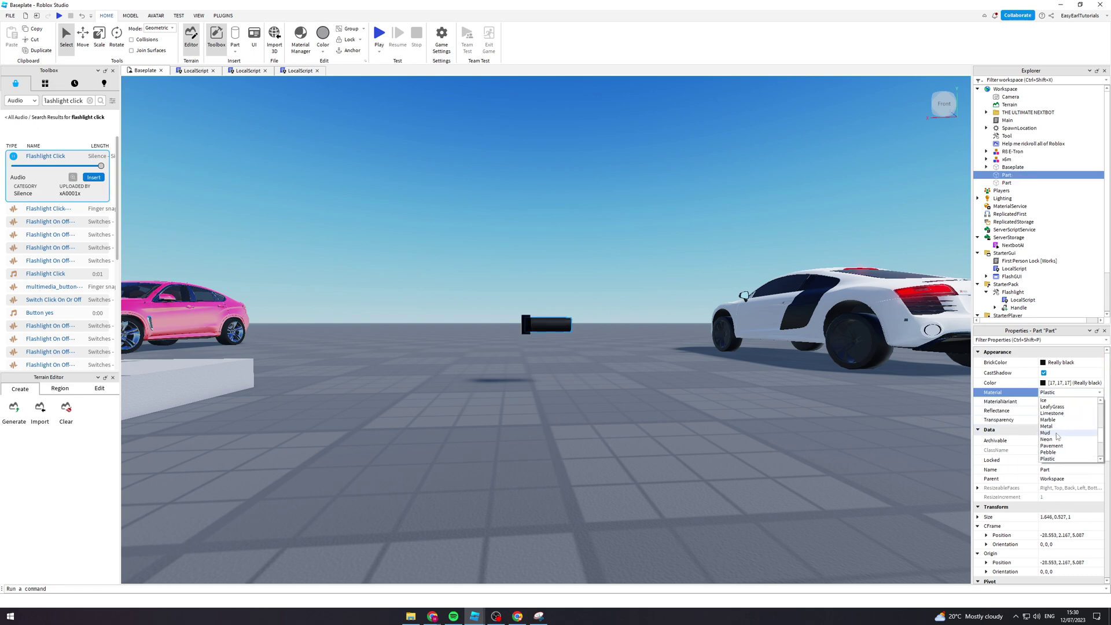
left_click(1053, 429)
Step: Select the flashlight body and head ring together and combine them with Union
key("w")
right_click_drag(762, 367, 760, 369)
key("w")
left_click(761, 369)
key("a")
key("d")
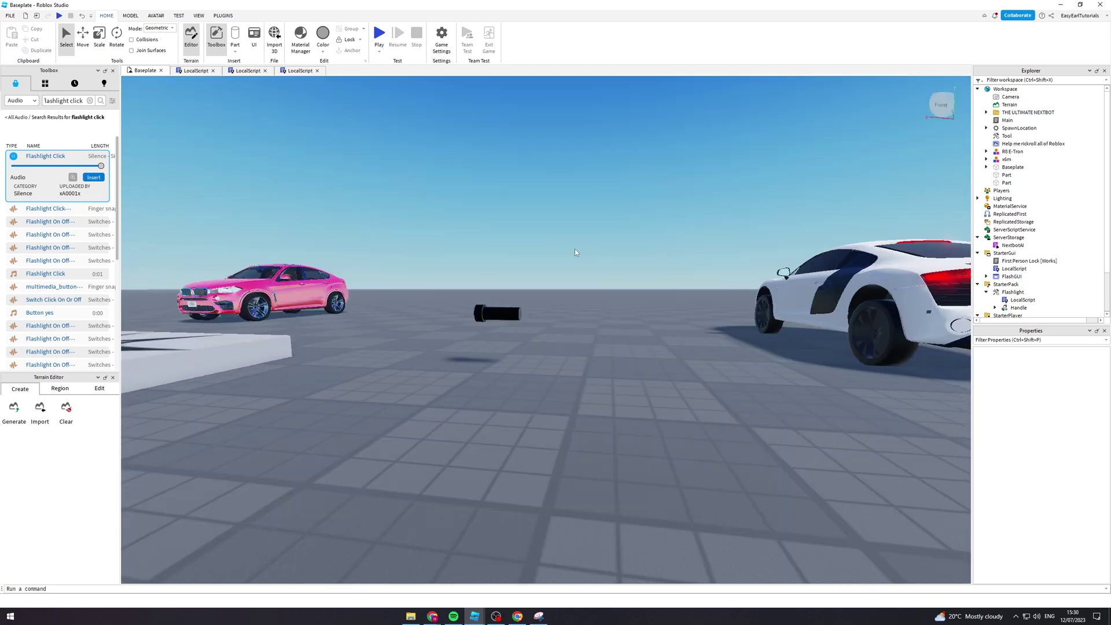
right_click_drag(575, 249, 573, 247)
key("a")
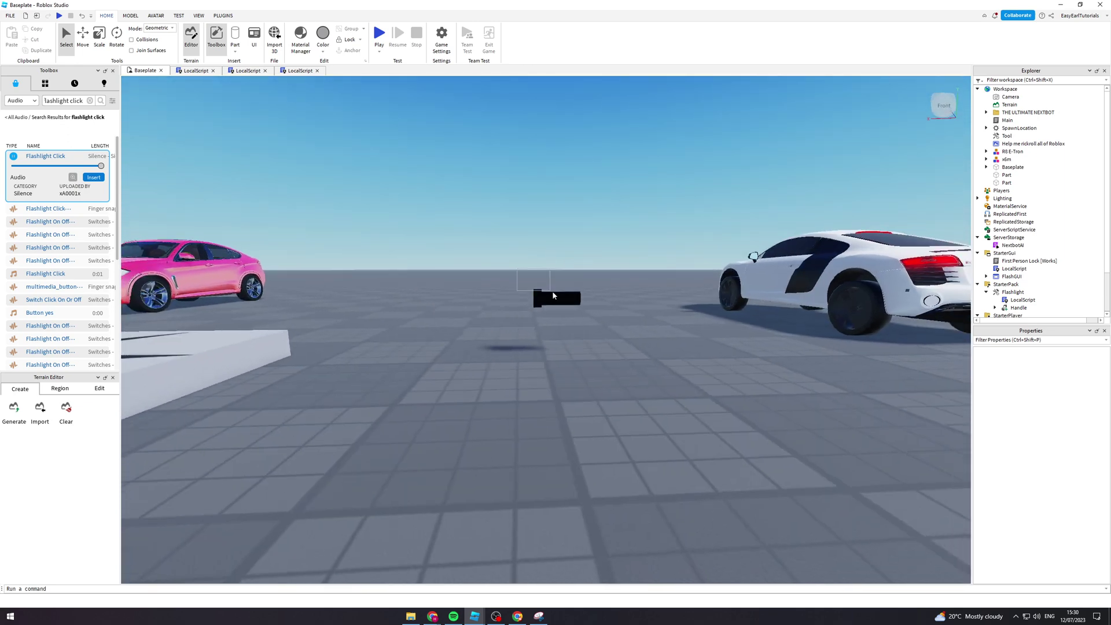
left_click_drag(553, 295, 603, 323)
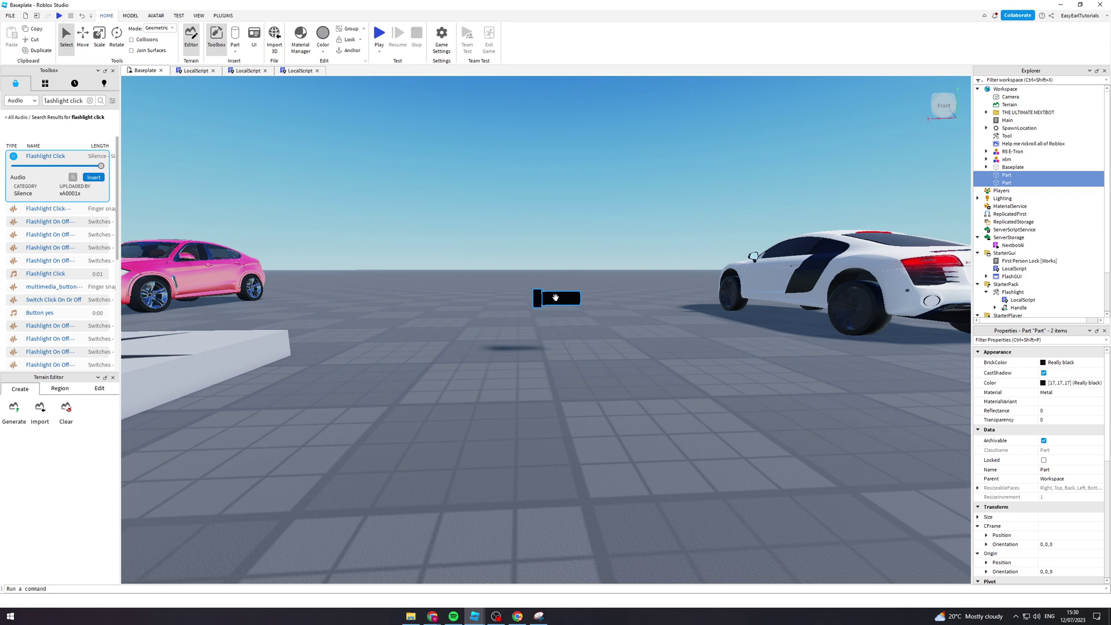
right_click(555, 297)
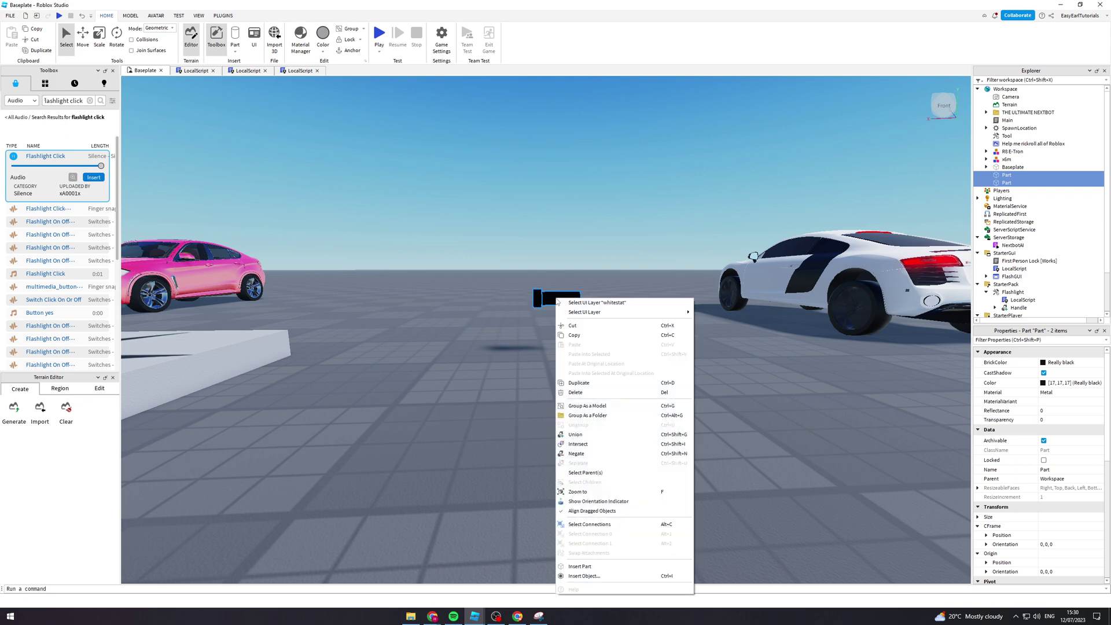
left_click(591, 433)
Step: Move the unioned flashlight down onto the baseplate, in the open area behind the white car
right_click_drag(591, 387, 591, 387)
scroll(592, 386, "up", 1)
left_click_drag(588, 380, 531, 454)
right_click_drag(623, 459, 622, 456)
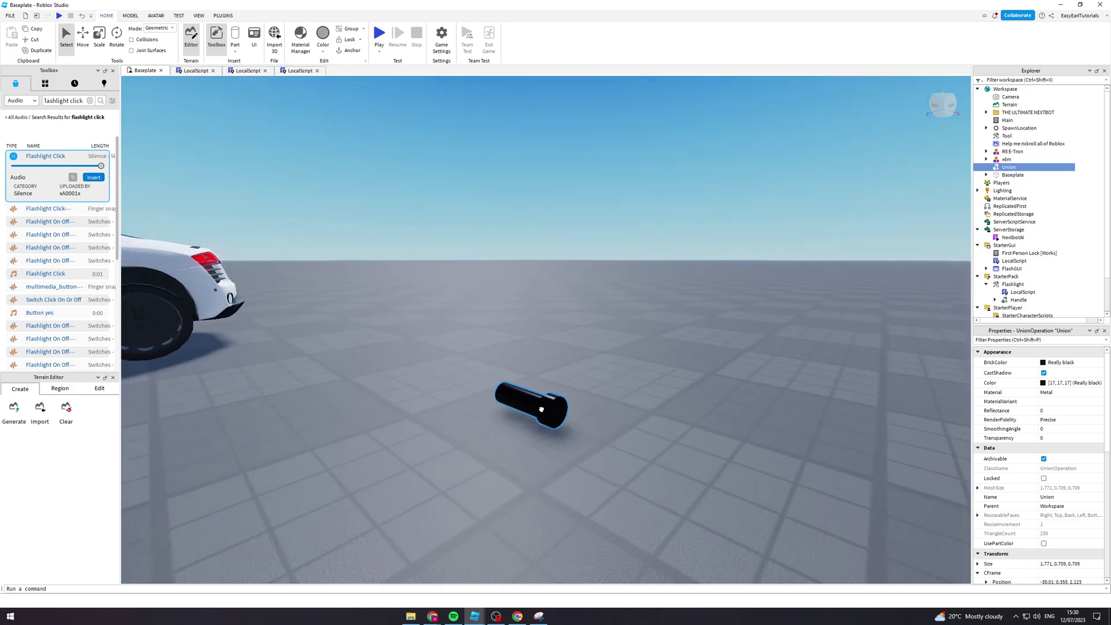
left_click_drag(541, 410, 608, 426)
right_click_drag(661, 446, 661, 447)
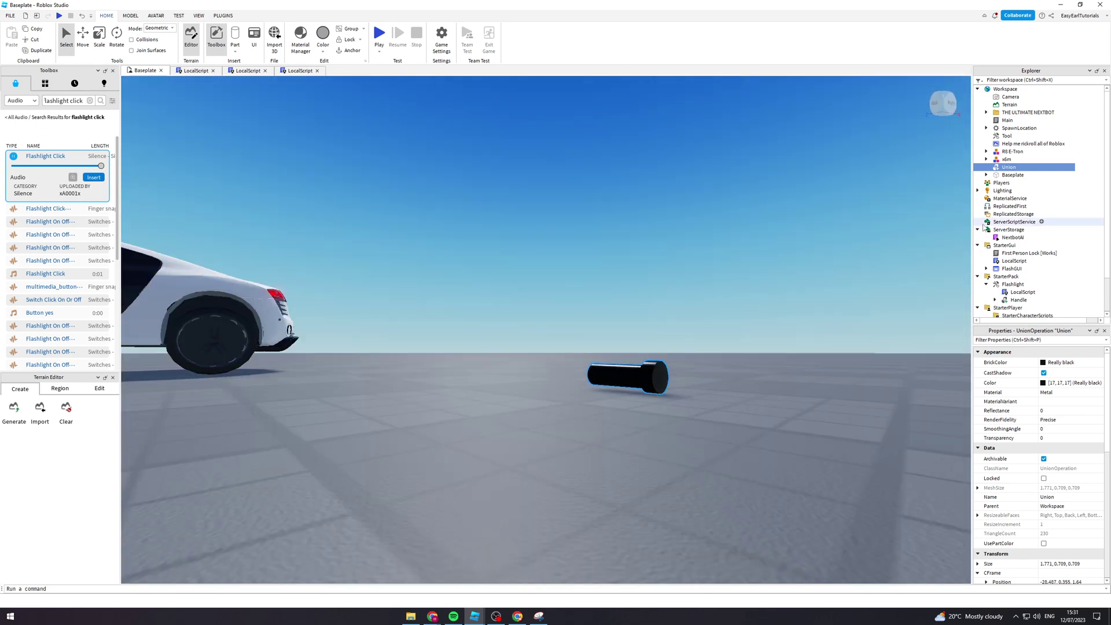
Step: Rename the flashlight union to handle and parent it under the Tool object in Workspace
right_click(1012, 172)
left_click(1008, 231)
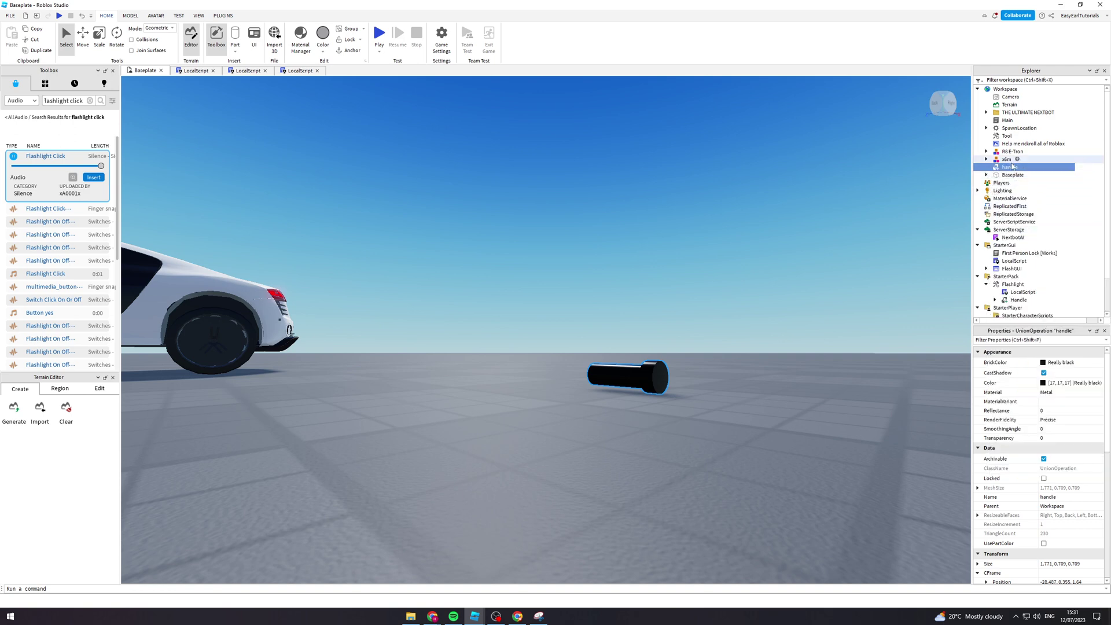
left_click(1005, 138)
left_click_drag(1006, 168, 1018, 139)
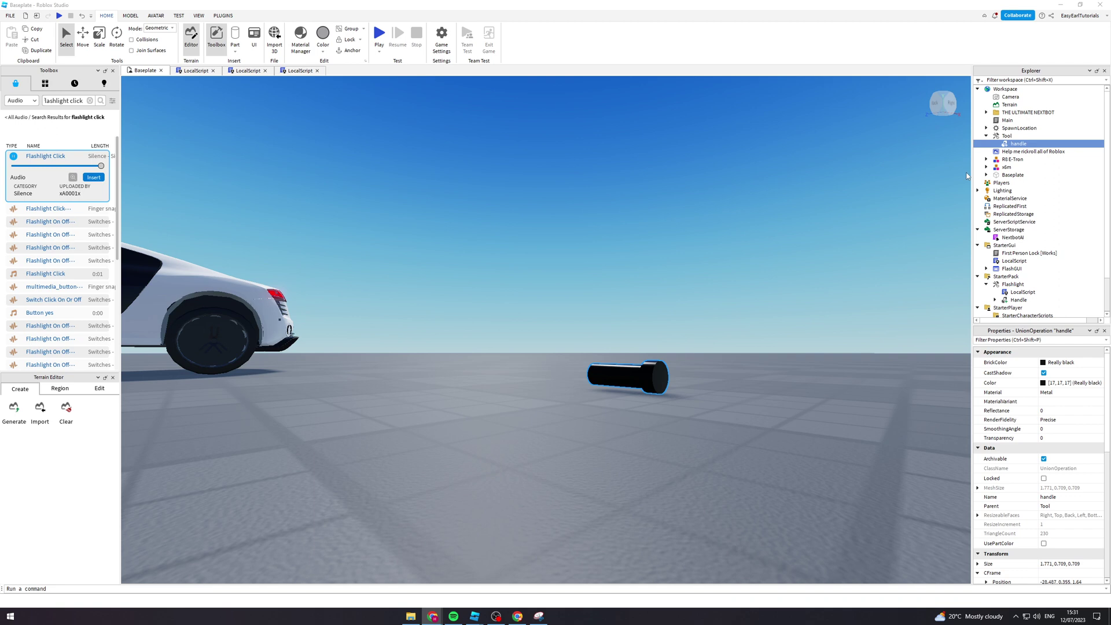
Step: Rename the Tool object in Workspace to Flashlight
left_click(991, 136)
right_click(987, 137)
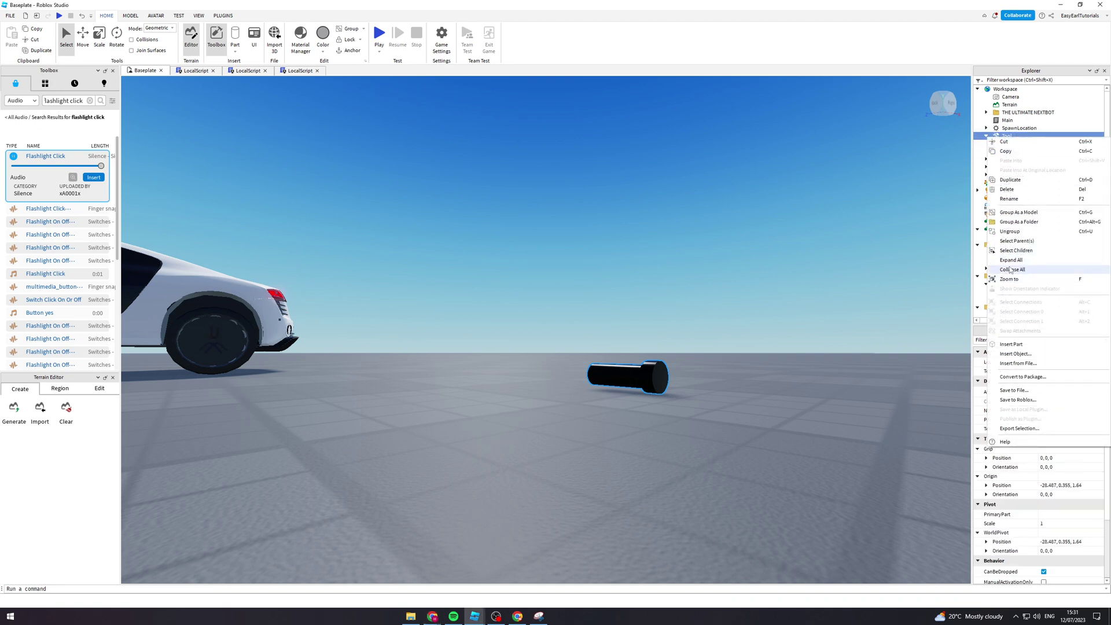
left_click(1017, 199)
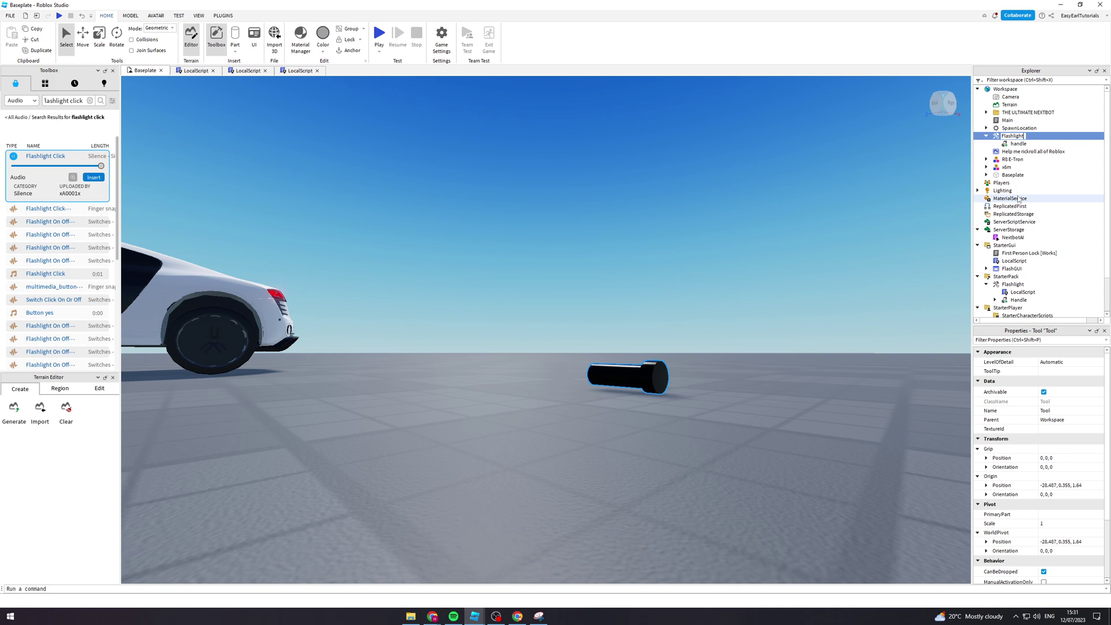
Step: Insert a SurfaceLight into the Flashlight tool's handle
left_click(1021, 144)
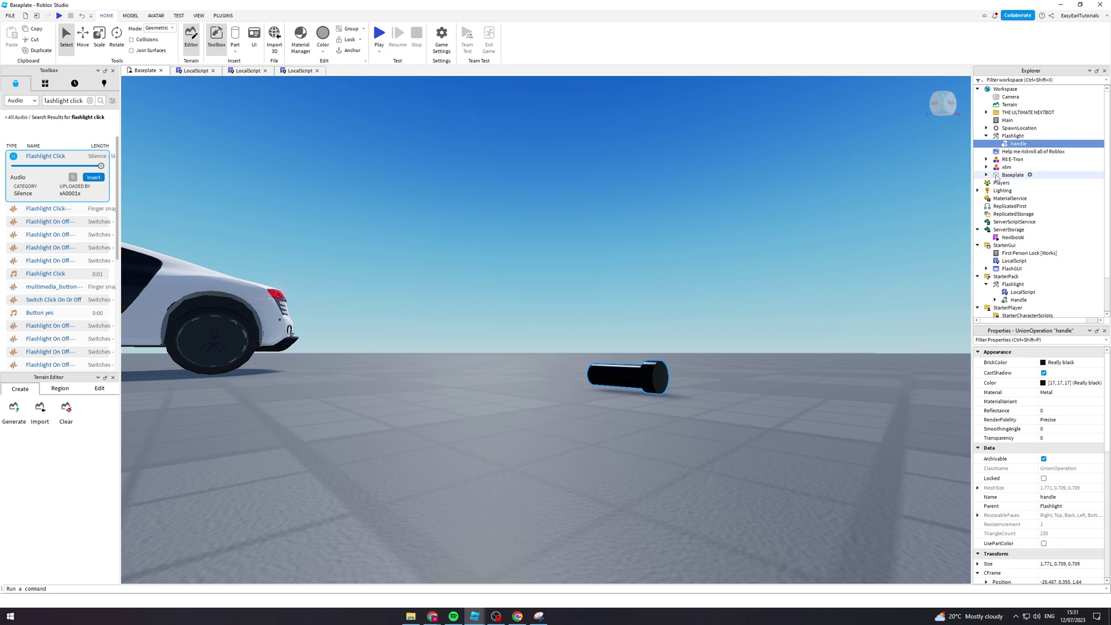
right_click_drag(735, 248, 737, 250)
key("s")
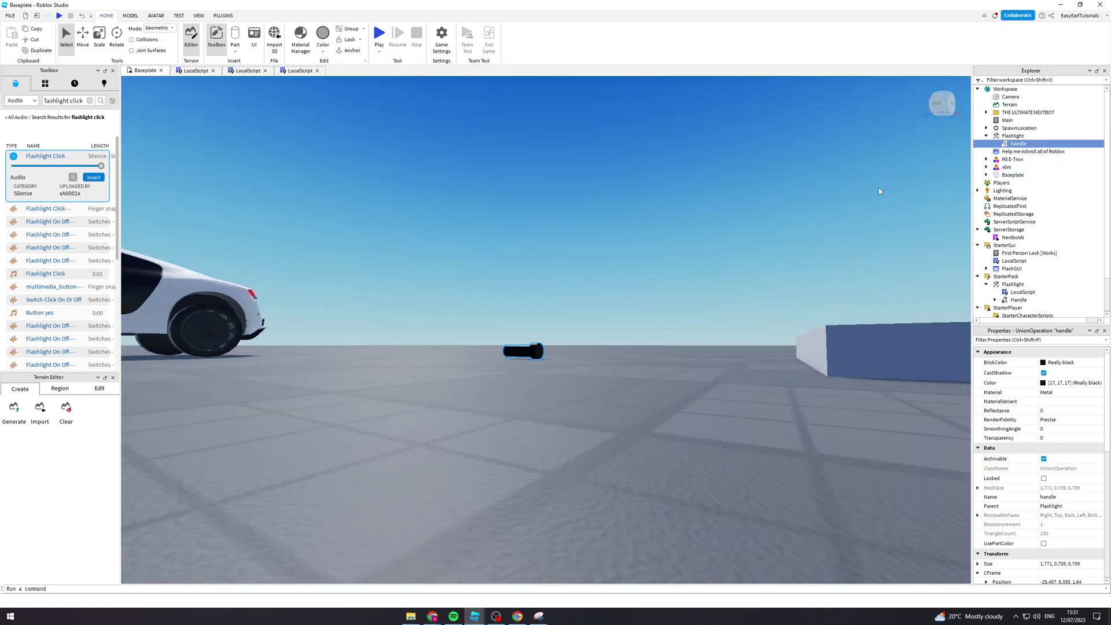
left_click(1033, 145)
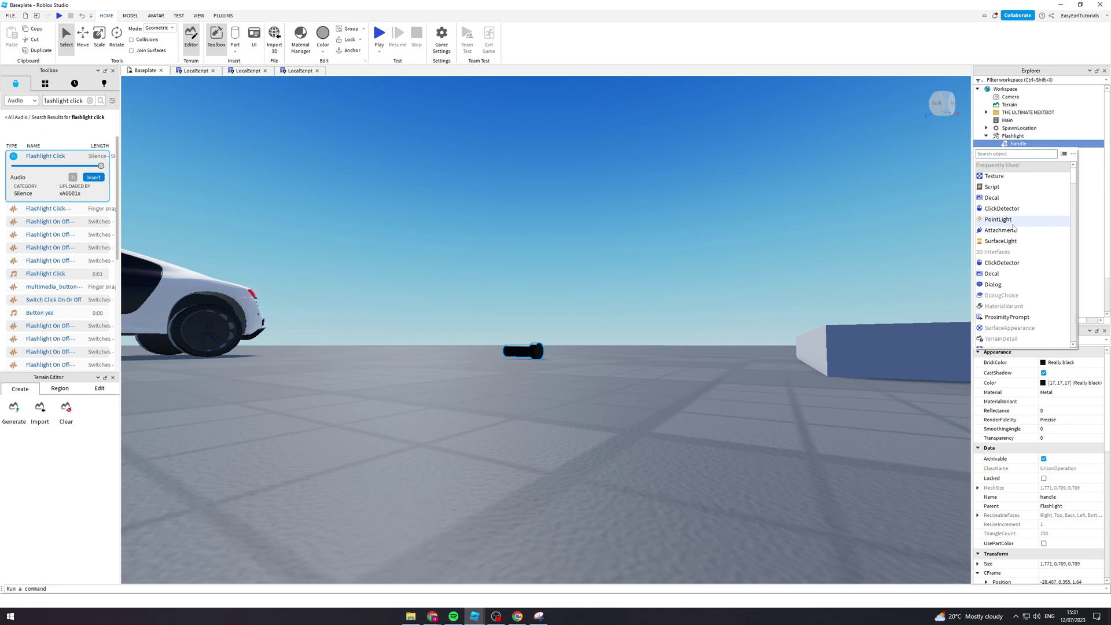
left_click(999, 244)
right_click_drag(741, 220, 794, 228)
Step: Set the SurfaceLight's Face property to Right so it shines out of the flashlight head
left_click(1052, 151)
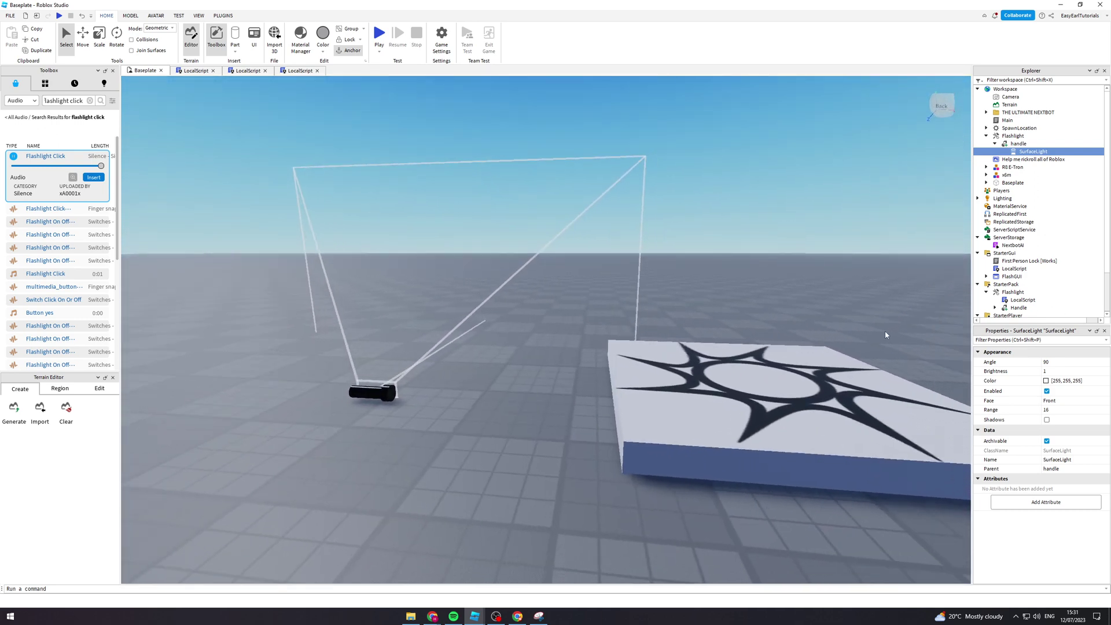
left_click(1046, 401)
left_click(1047, 400)
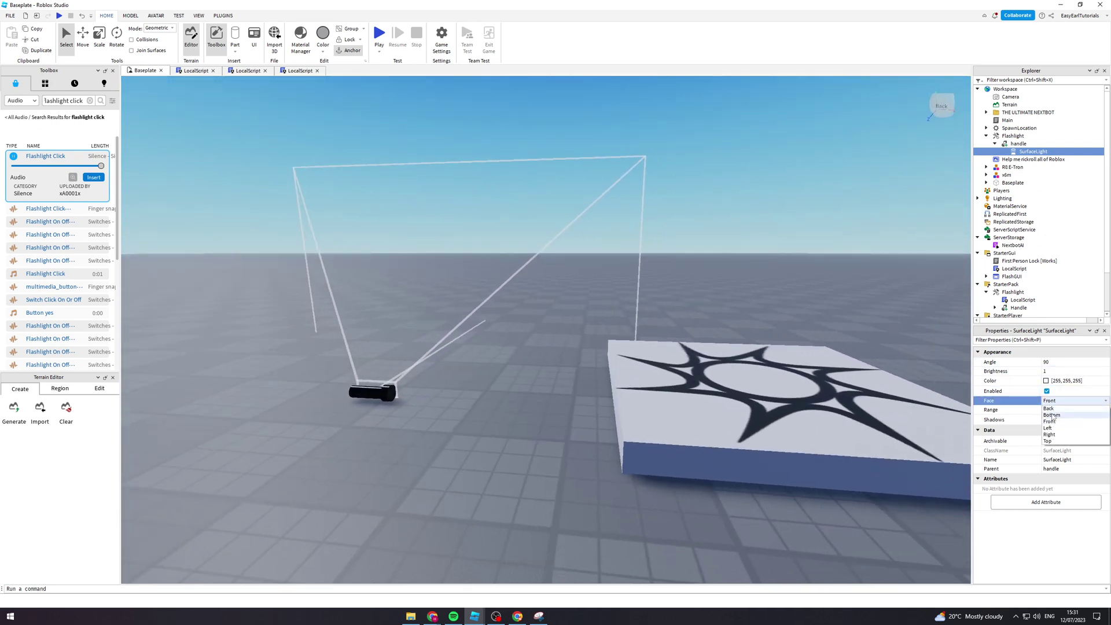
left_click(1049, 434)
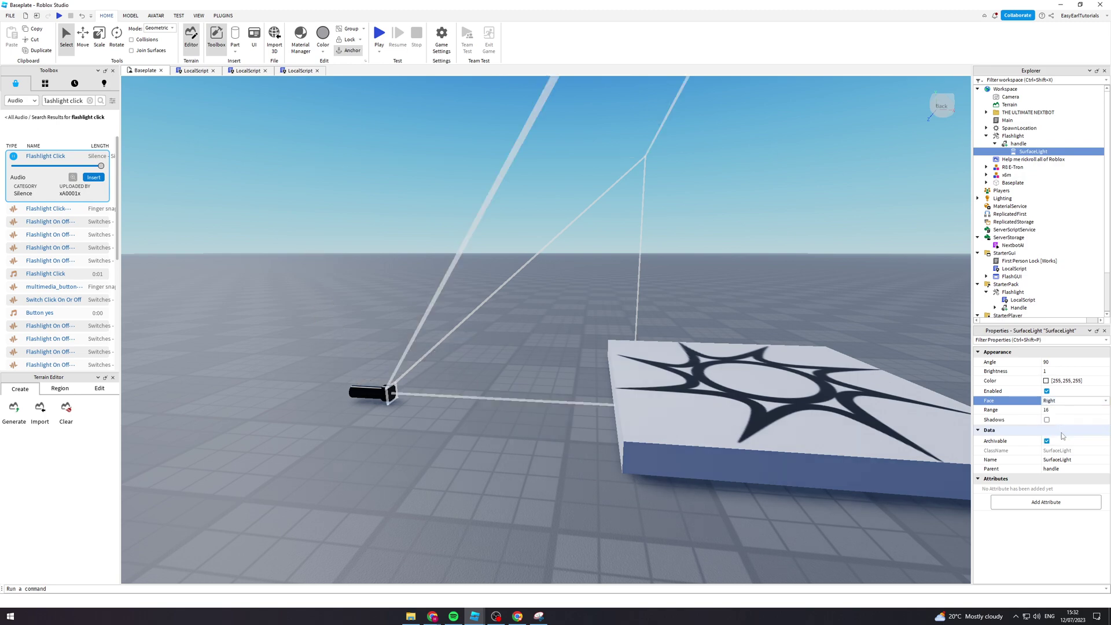
Step: Switch the SurfaceLight's face to Front and back to Right
right_click_drag(775, 319, 774, 315)
left_click(1065, 400)
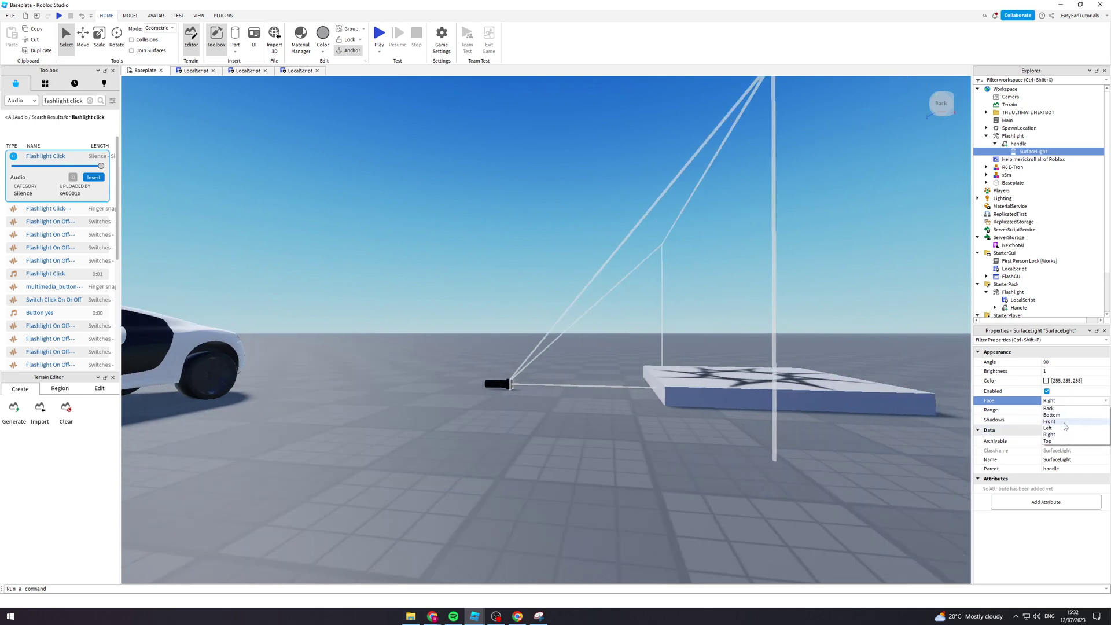
left_click(1066, 428)
left_click(1063, 401)
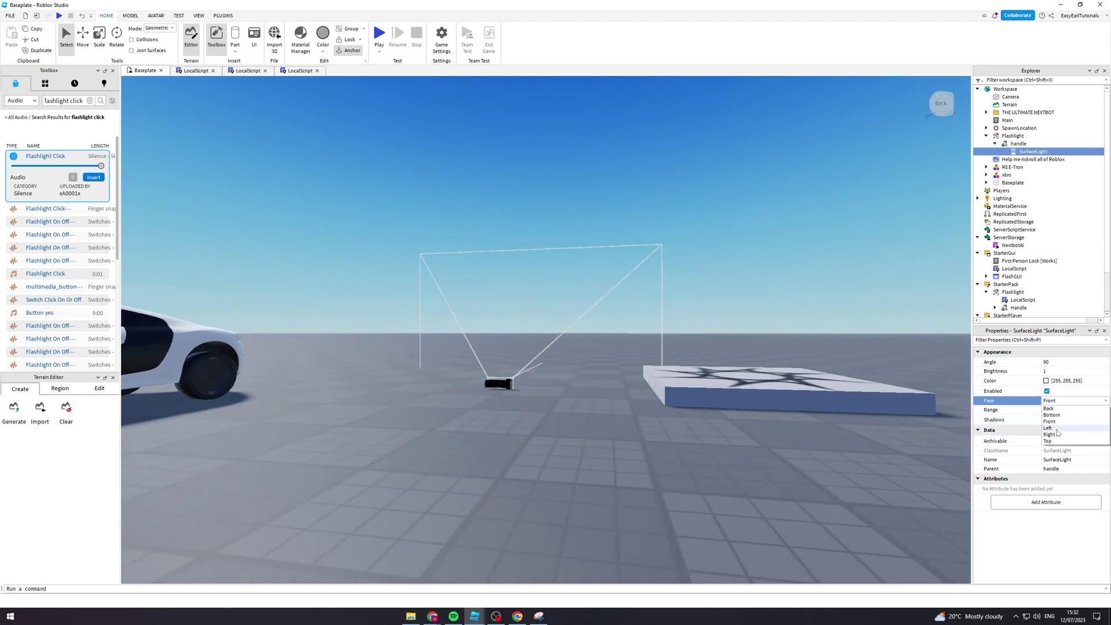
left_click(1049, 434)
Step: Raise the SurfaceLight's brightness to about 14.46
right_click_drag(818, 301, 818, 305)
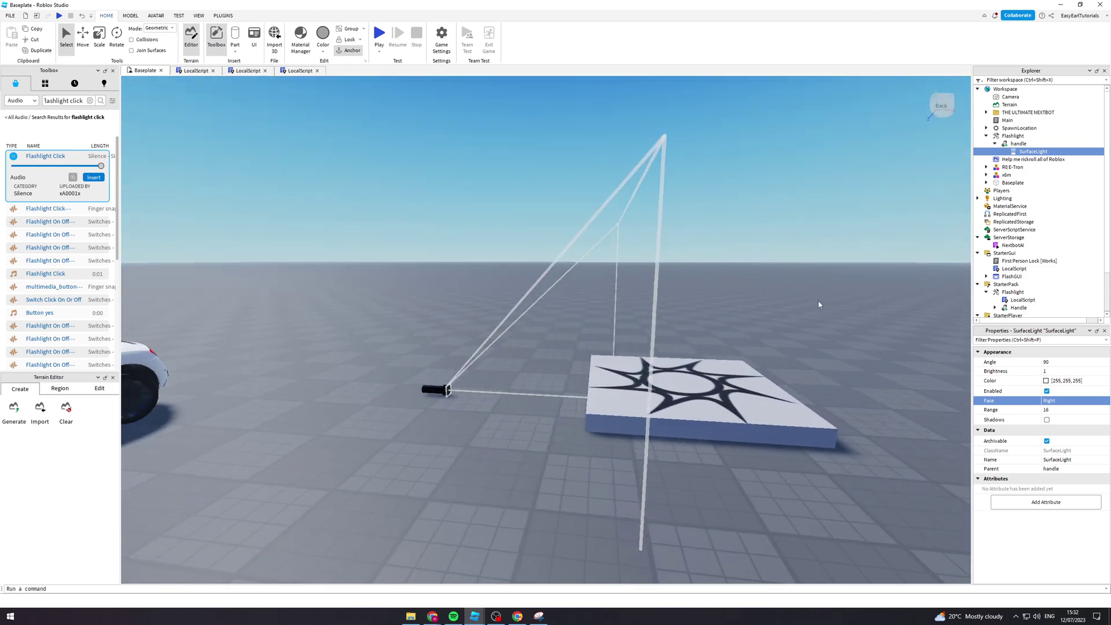
left_click(1046, 372)
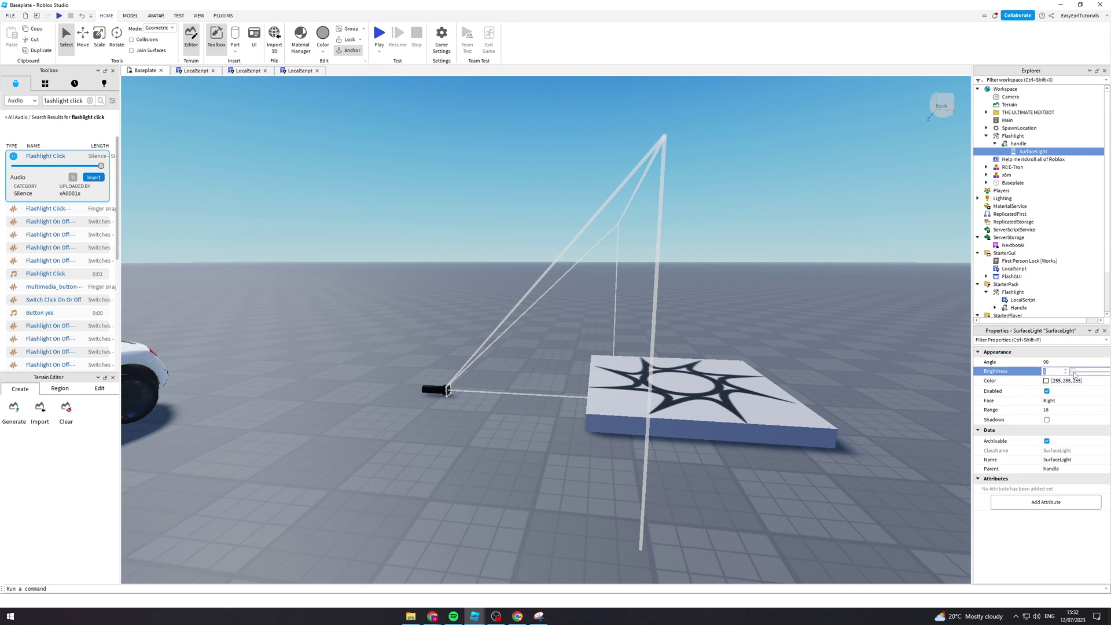
mouse_move(1075, 373)
left_mouse_down()
mouse_move(1108, 371)
mouse_move(1084, 373)
left_mouse_up()
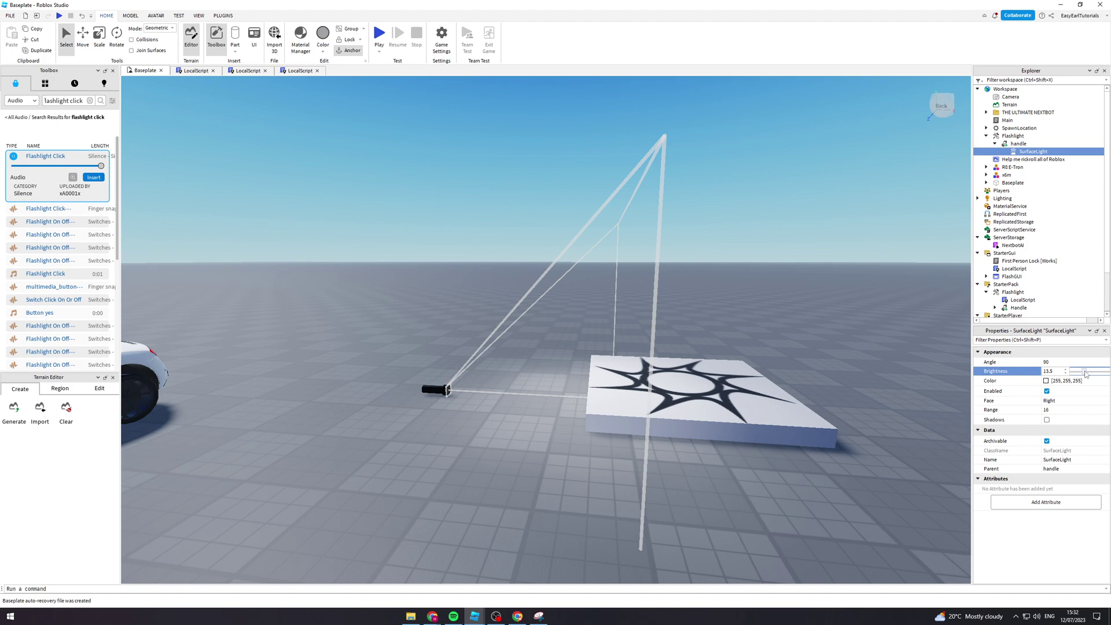
right_click_drag(774, 311, 774, 311)
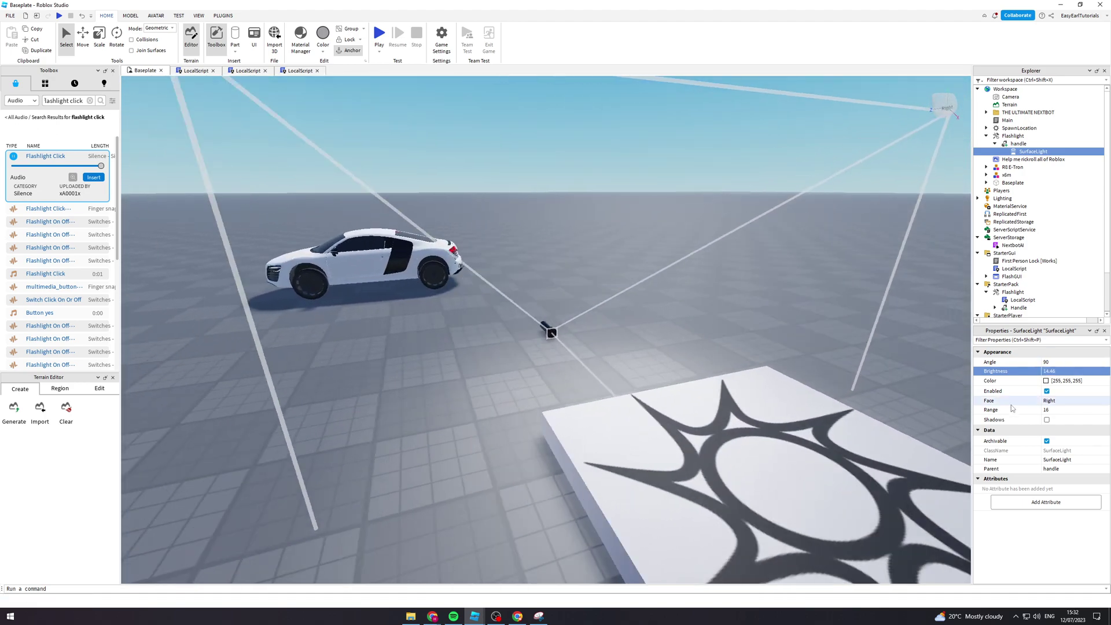
Step: Set the SurfaceLight's range to 21
left_click(1047, 411)
left_click_drag(1083, 413, 1086, 412)
left_click(1048, 420)
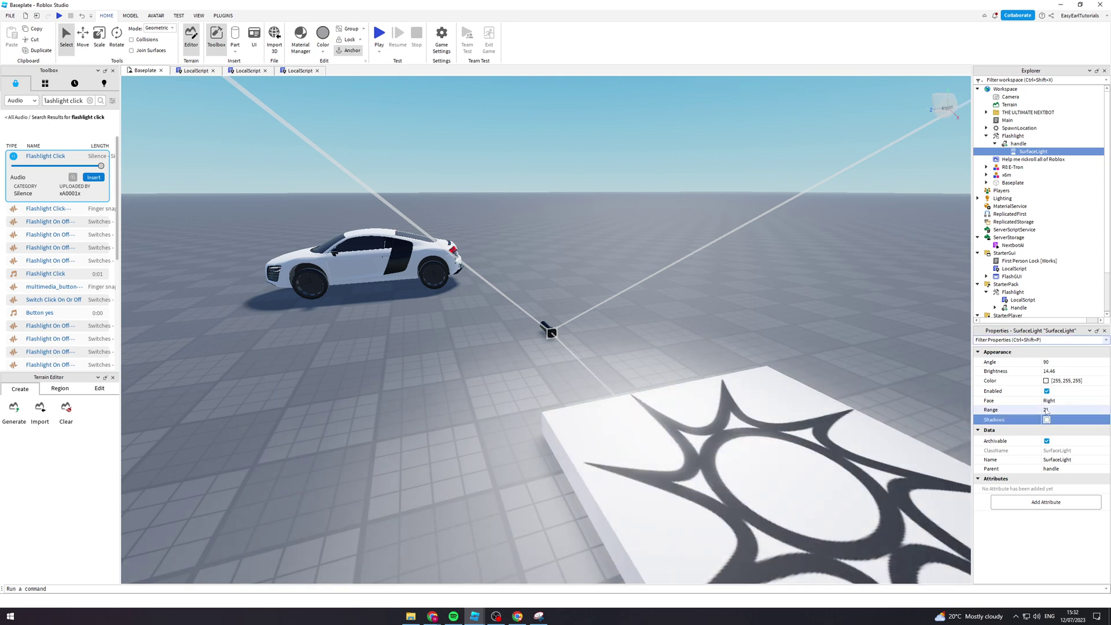
left_click(1048, 363)
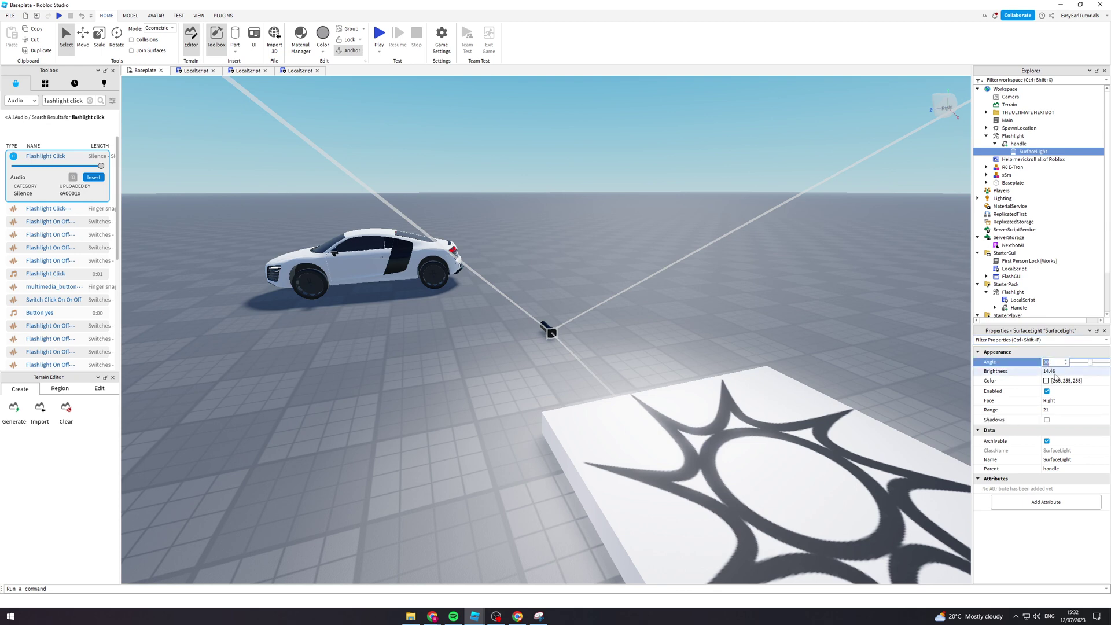
Step: Change the SurfaceLight's color to pale yellow, RGB 255, 255, 127
left_click(1053, 380)
left_click_drag(624, 215, 424, 304)
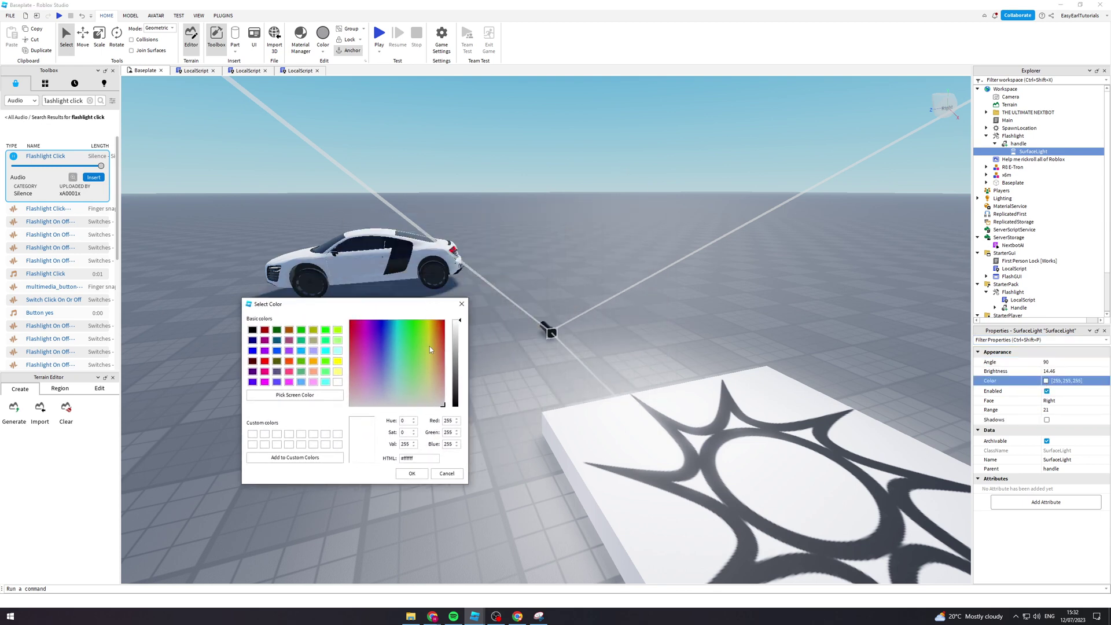
left_click(338, 361)
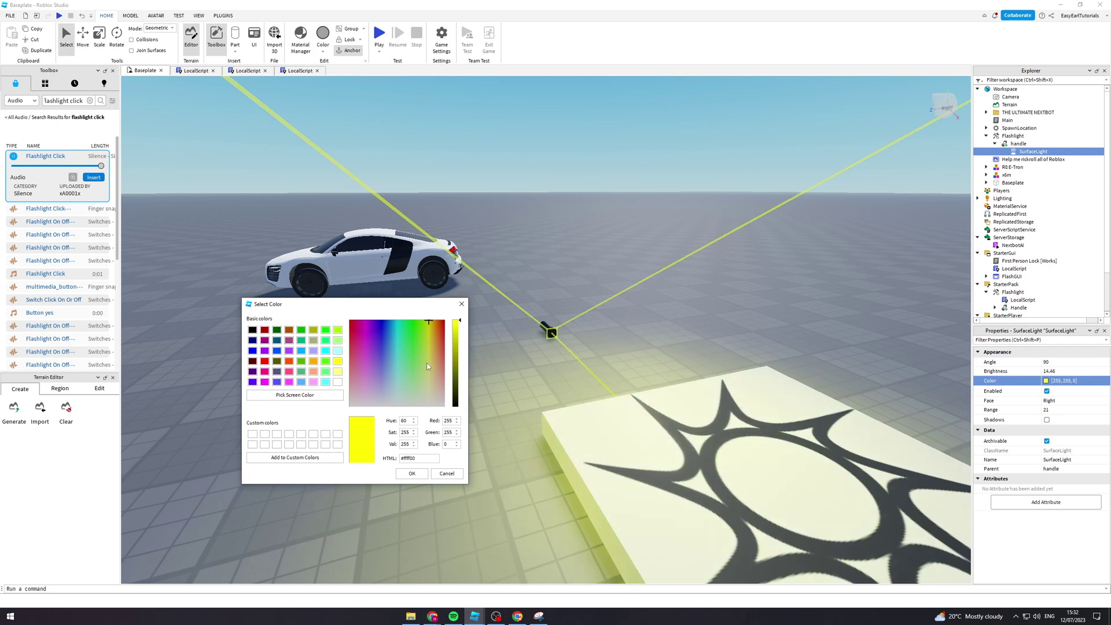
left_click(338, 373)
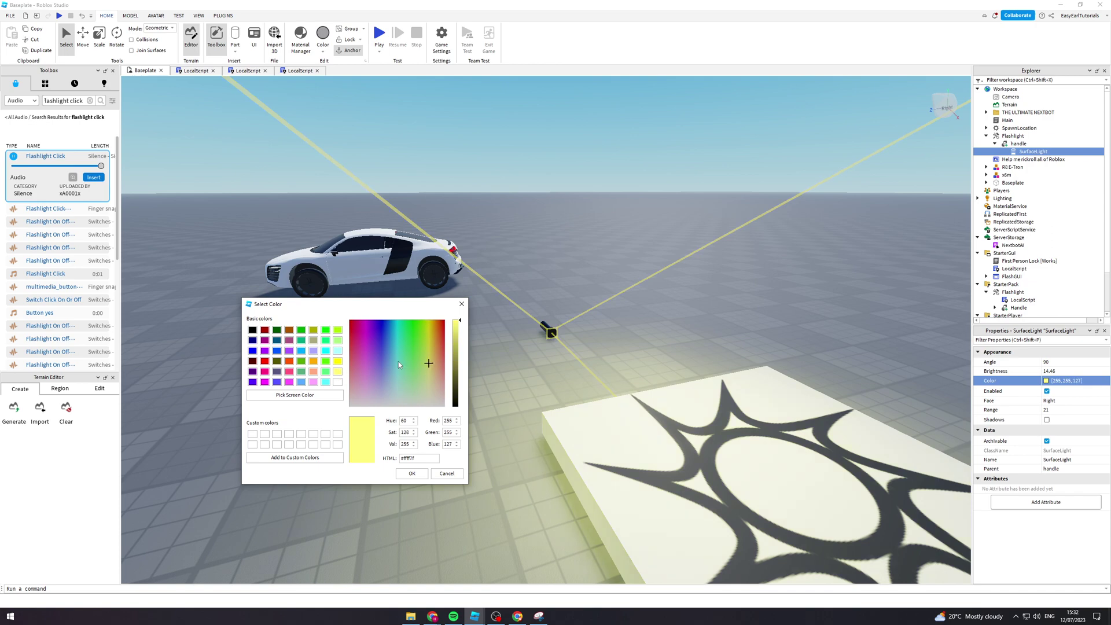
left_click(412, 475)
Step: Insert the Flashlight Click audio as a direct child of the flashlight's handle and rename it flashlightsound
type("a")
right_click_drag(664, 396, 662, 393)
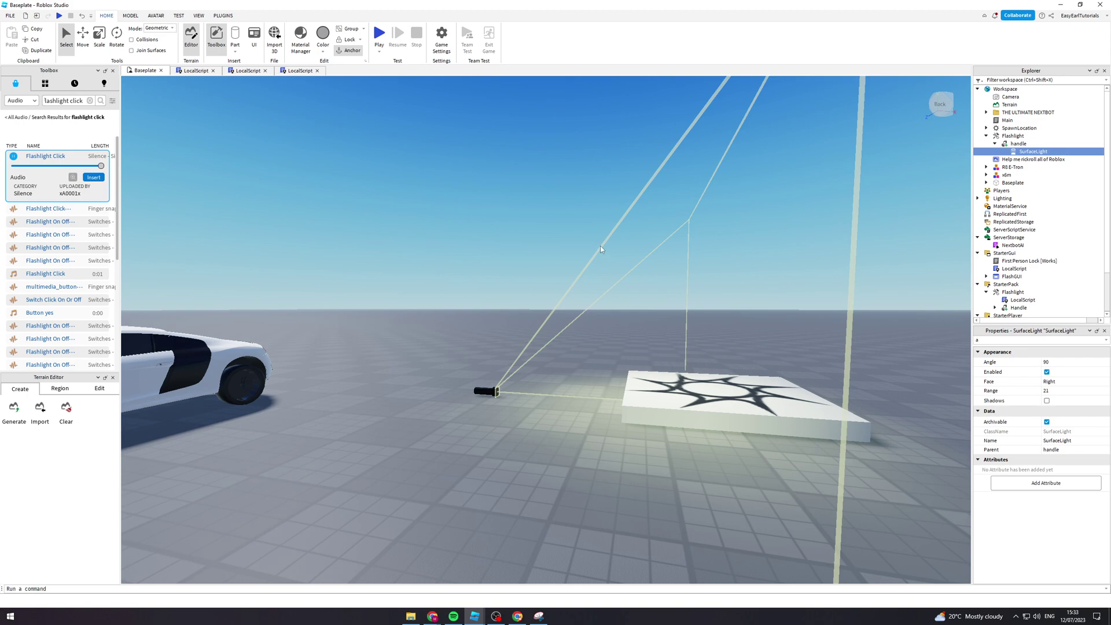
key("w")
right_click_drag(562, 235, 560, 238)
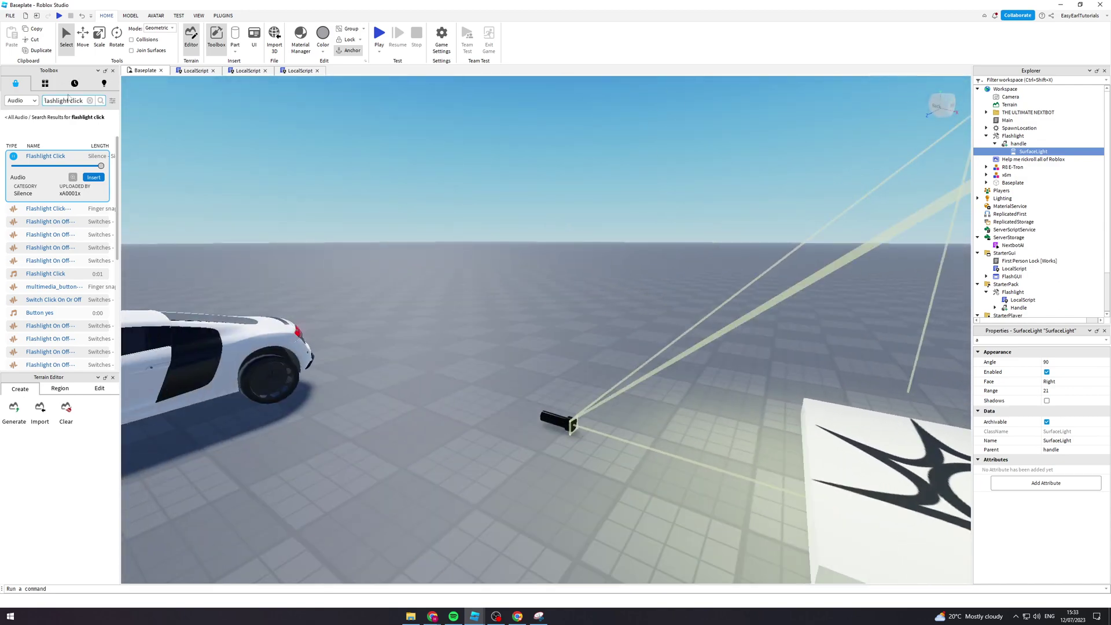
left_click(45, 101)
left_click(94, 177)
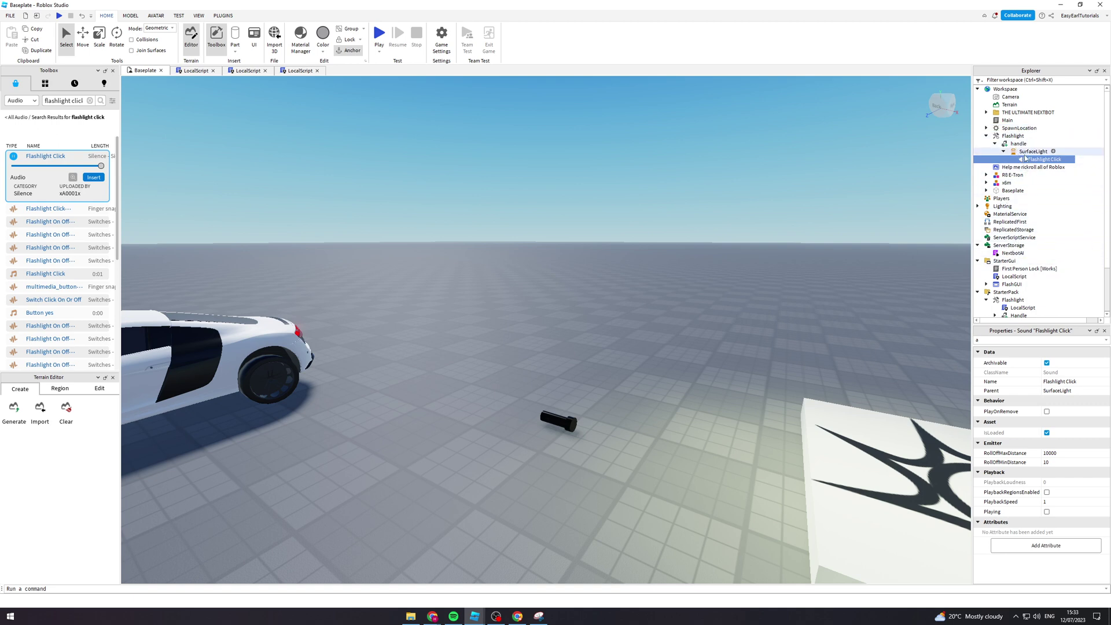
left_click_drag(1025, 157, 1020, 144)
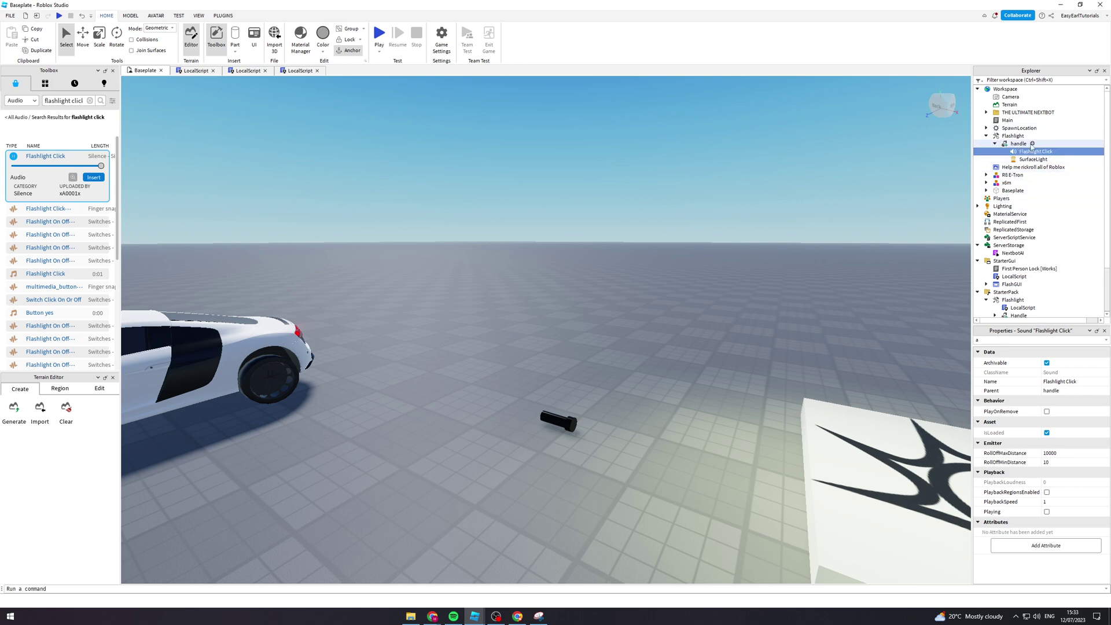
left_click(1056, 382)
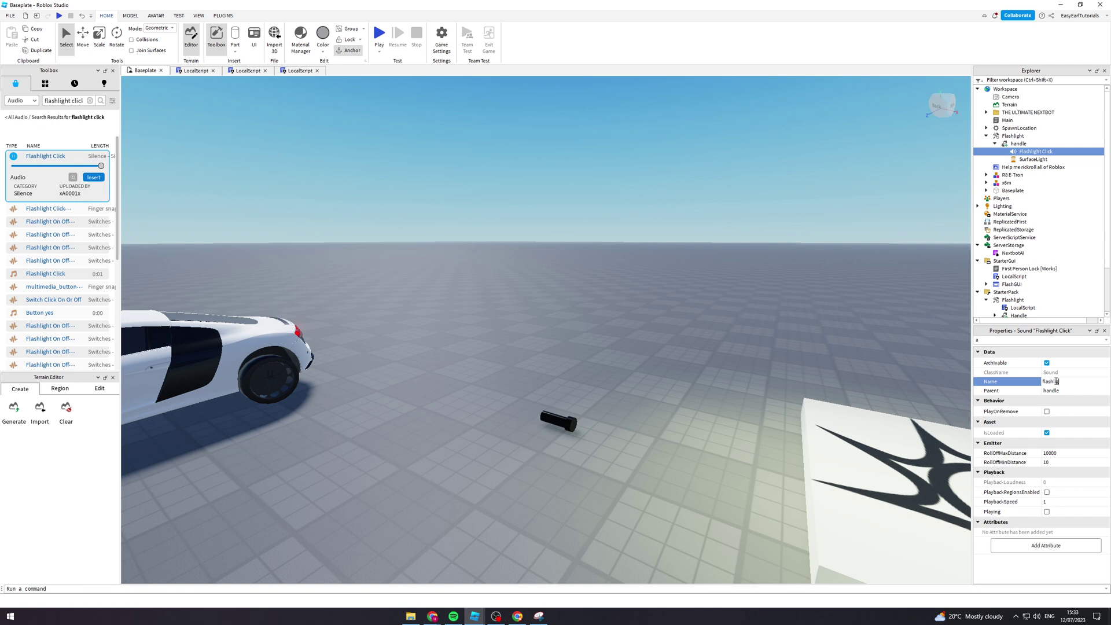
key("Return")
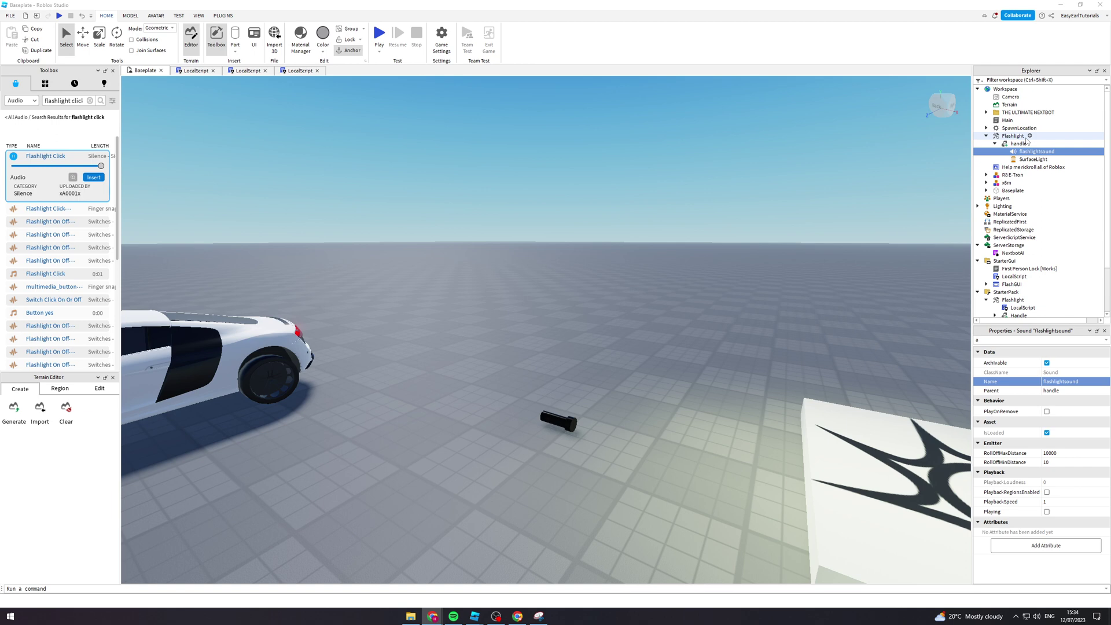
Step: Add a LocalScript to the Flashlight tool that toggles script.Parent.Handle.SurfaceLight.Enabled between true and false whenever the tool is activated
left_click(1030, 137)
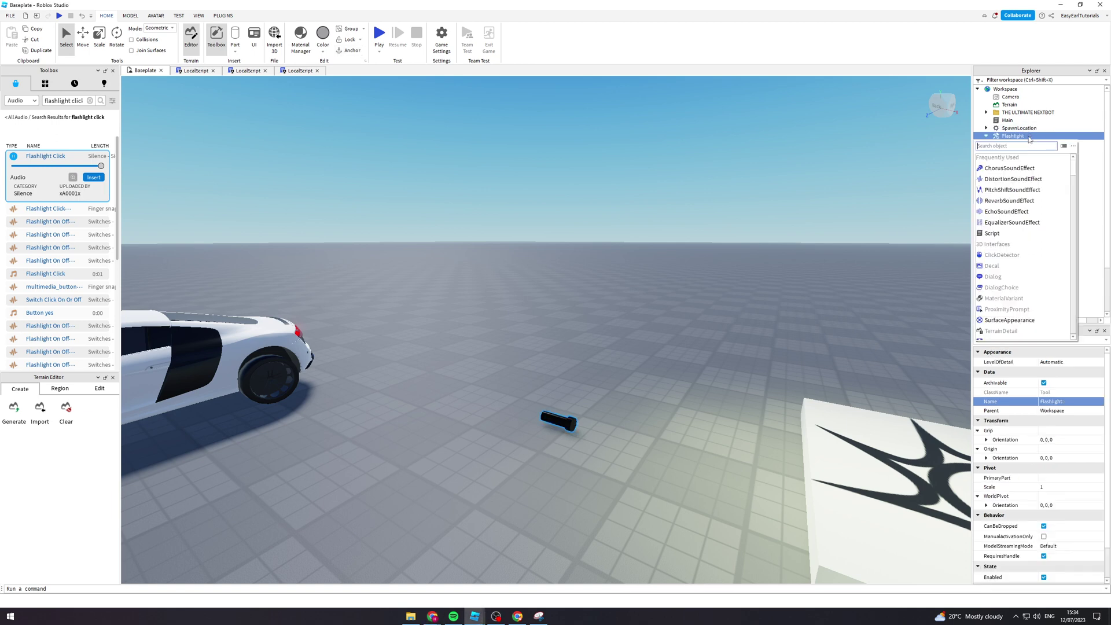
type("lo")
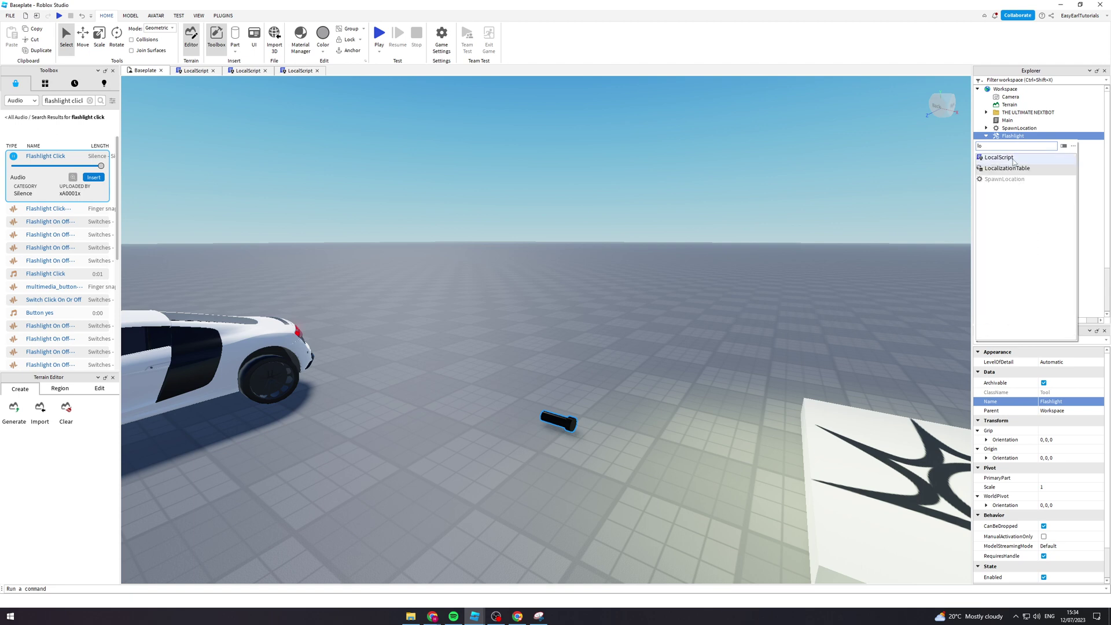
left_click(1013, 159)
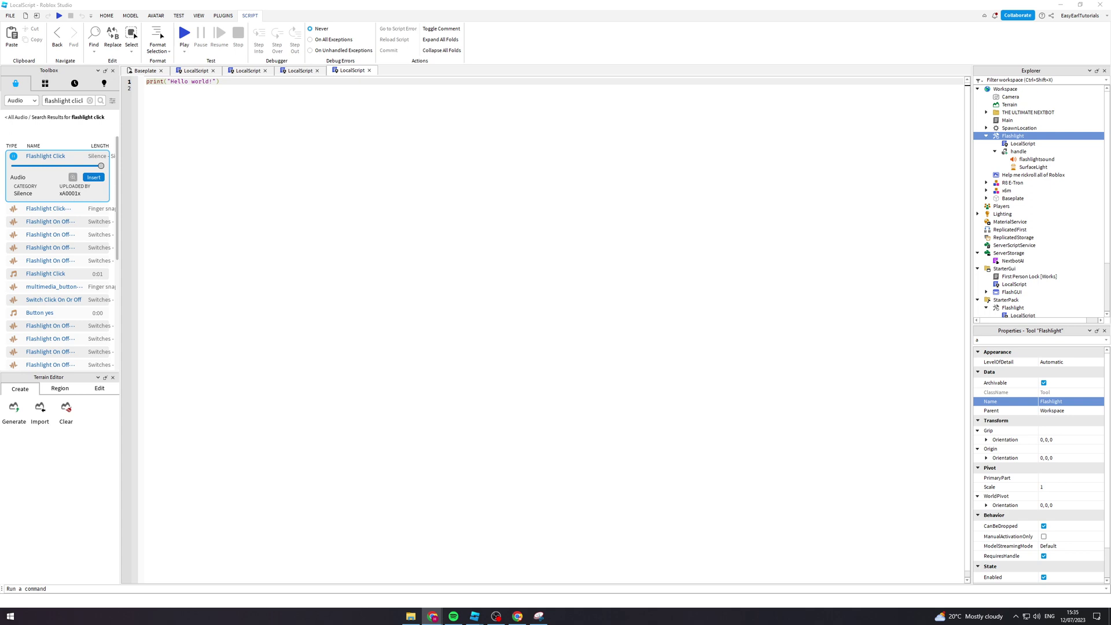
key("ctrl+a")
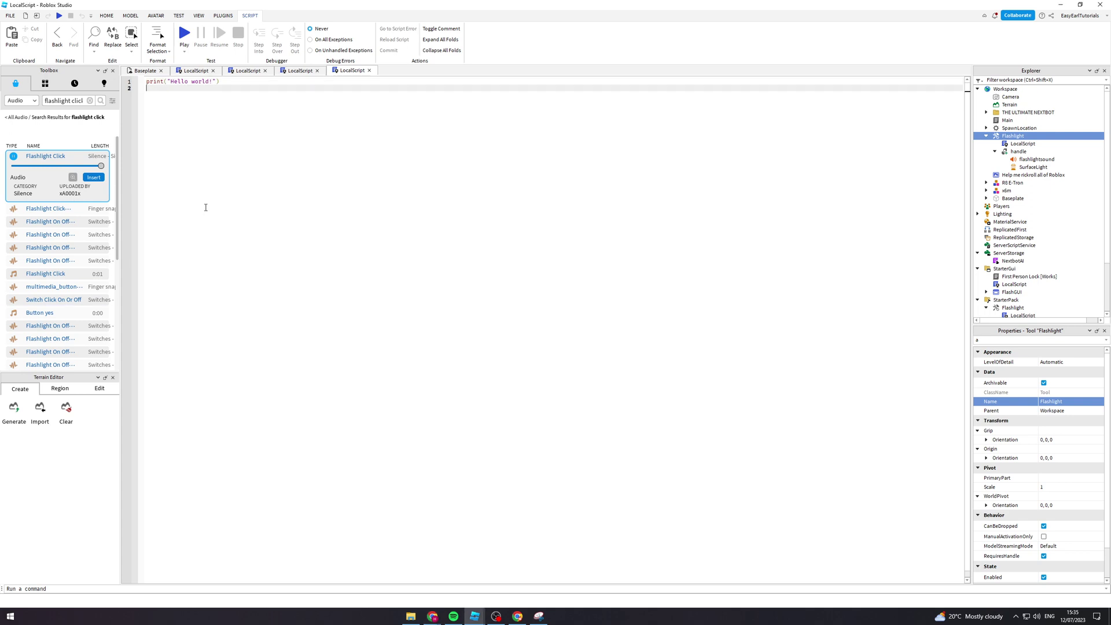
type("script.Parent.Activated:Connect(function() \tif script.Parent.Handle.SurfaceLight.Enabled == true then \t\tscript.Parent.Handle.SurfaceLight.Enabled = false \telse \t\tscript.Parent.Handle.SurfaceLight.Enabled = true \tend end)")
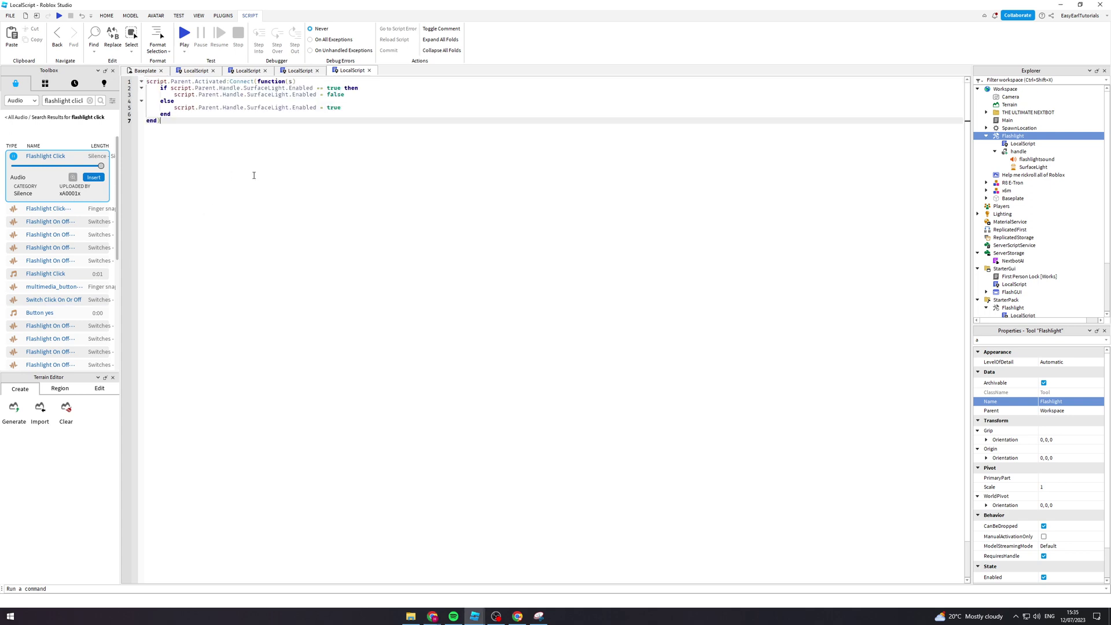
Step: Return to the Baseplate view and disable the SurfaceLight in the flashlight's handle
left_click(144, 70)
right_click_drag(790, 365, 786, 359)
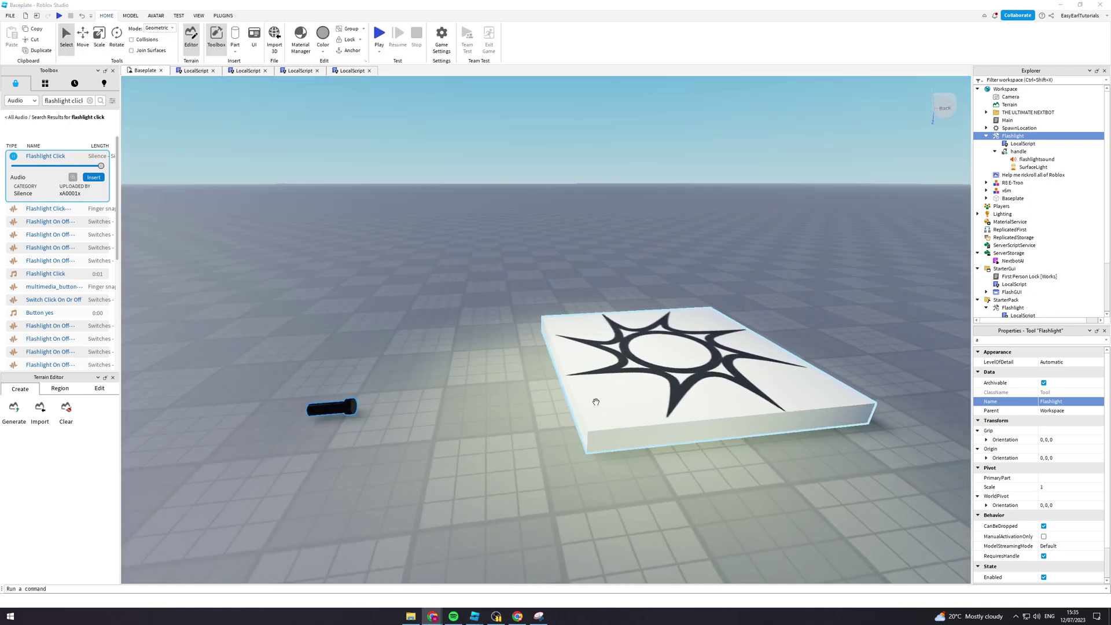
left_click(1026, 167)
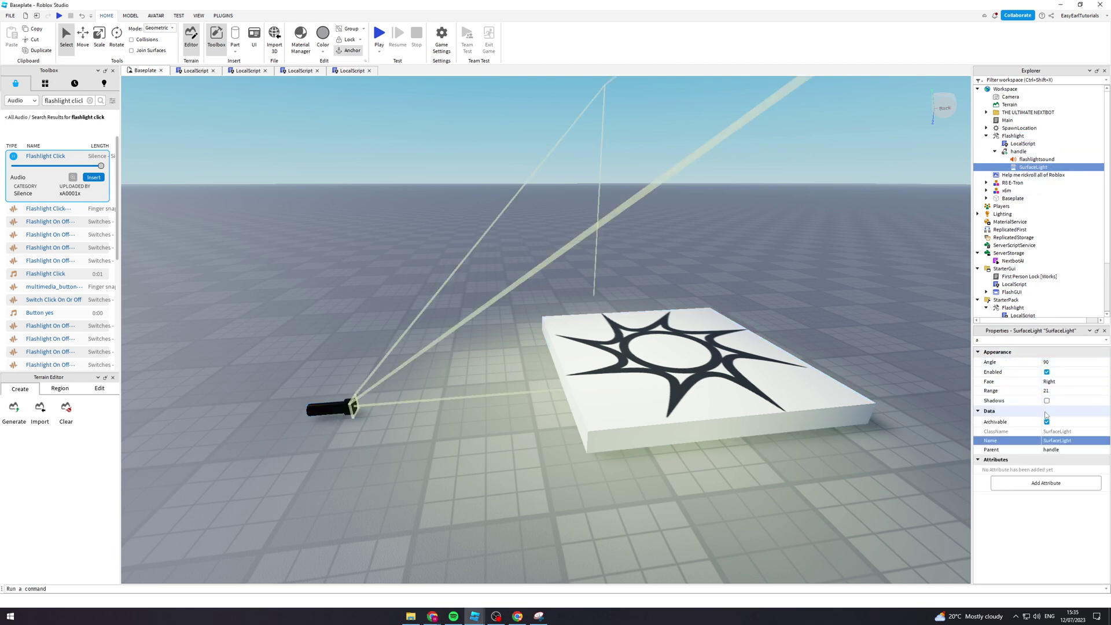
left_click(1047, 372)
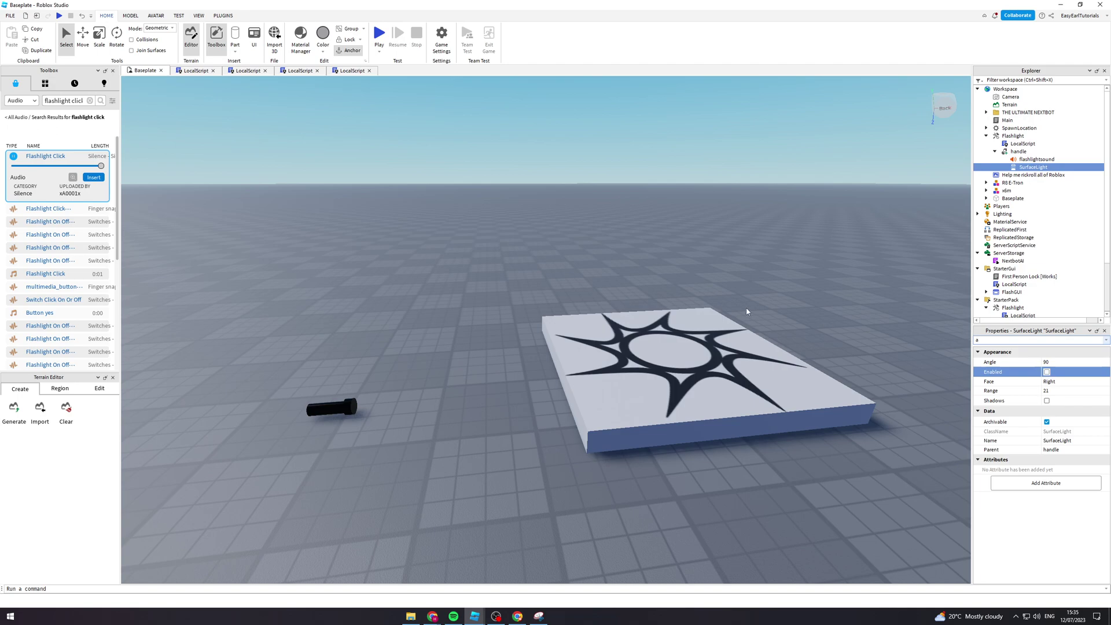
Step: Set the X value of the Flashlight tool's Grip orientation to 90, leaving Y and Z at 0
scroll(743, 310, "down", 3)
key("a")
right_click_drag(743, 309, 743, 310)
key("d")
key("d")
key("w")
key("s")
key("d")
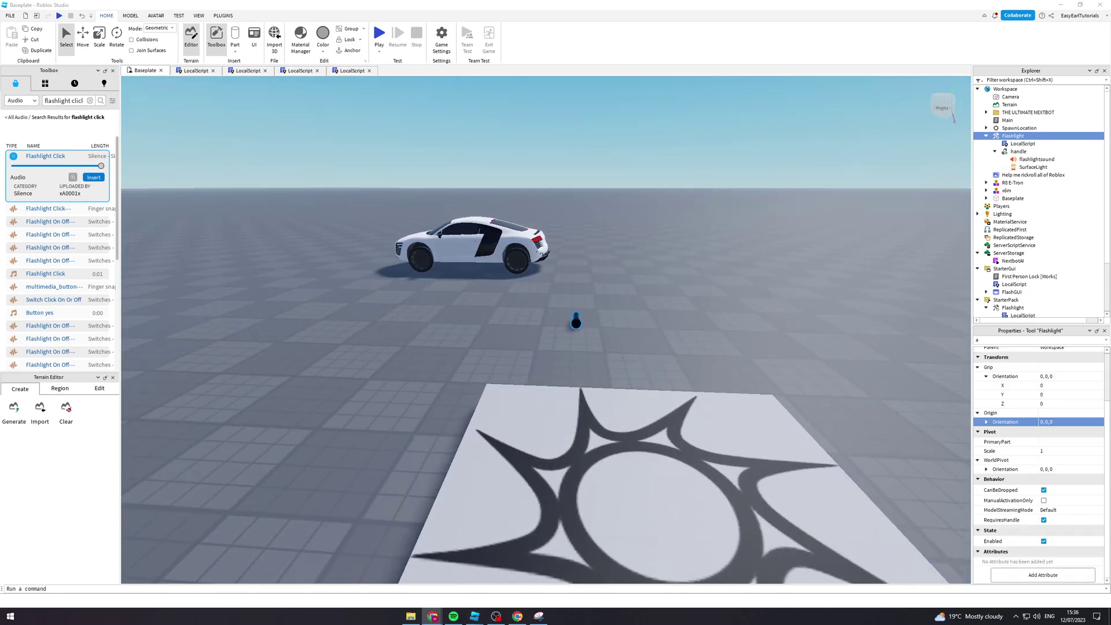
scroll(1094, 405, "up", 3)
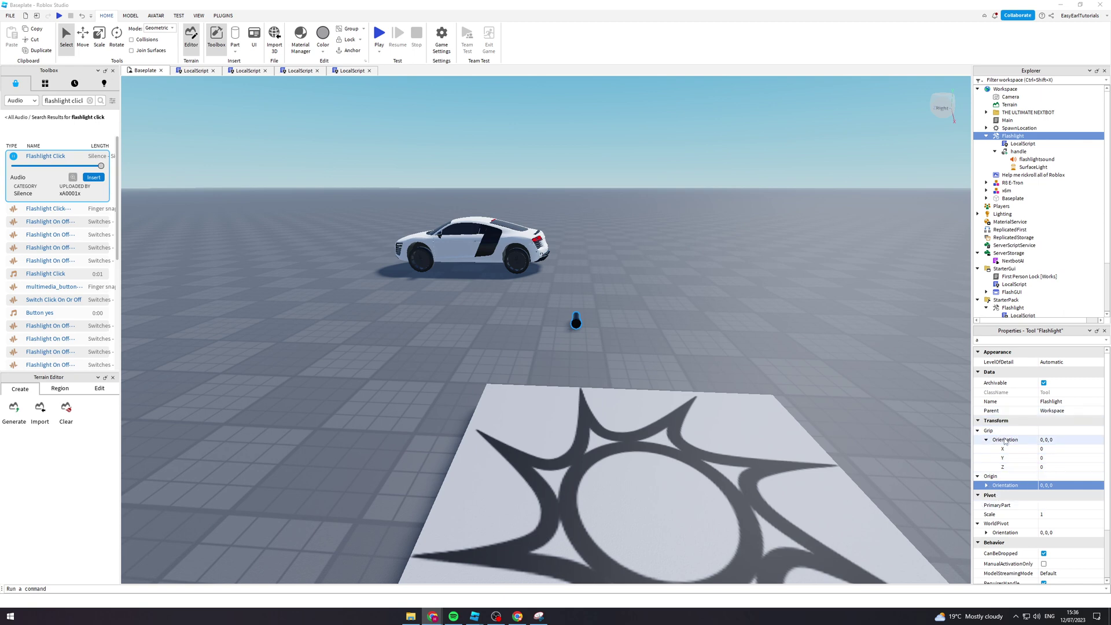
left_click(1045, 454)
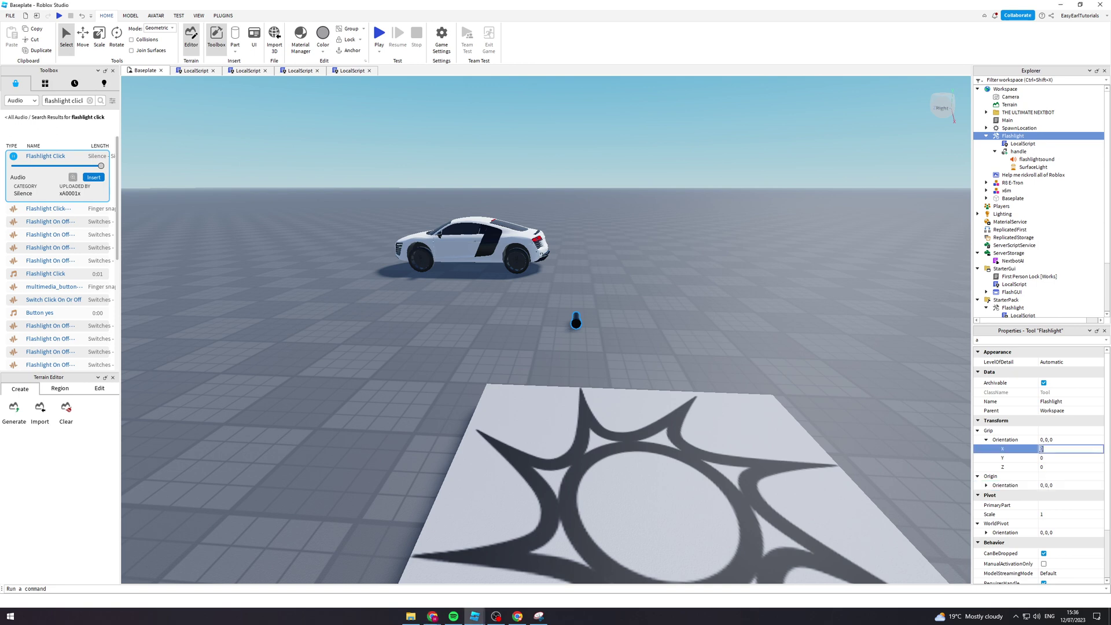
left_click(1042, 458)
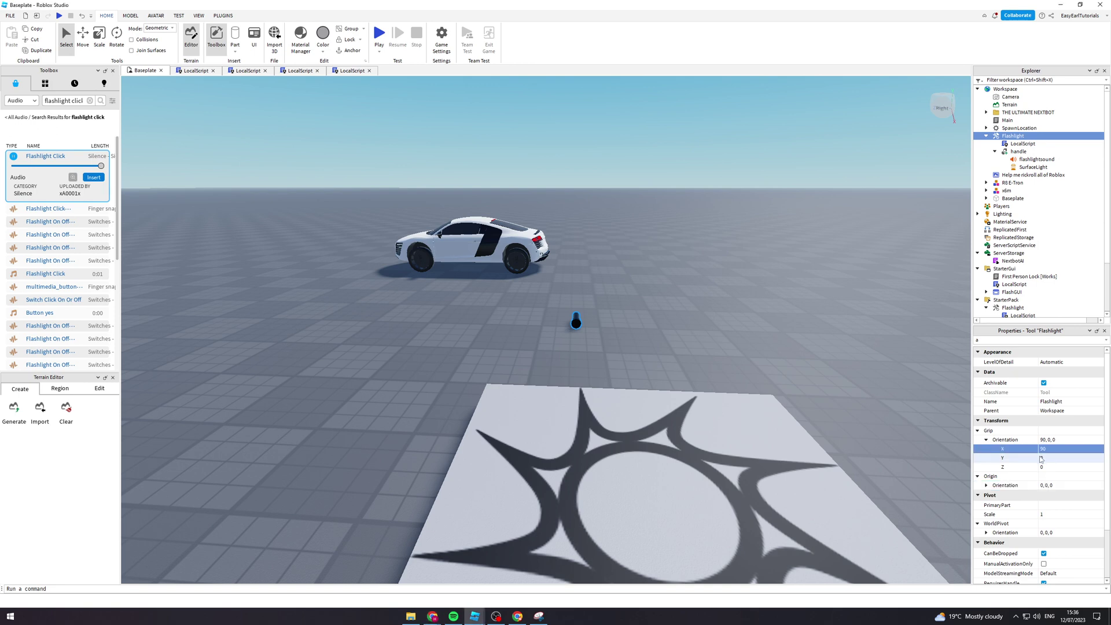
left_click(1042, 466)
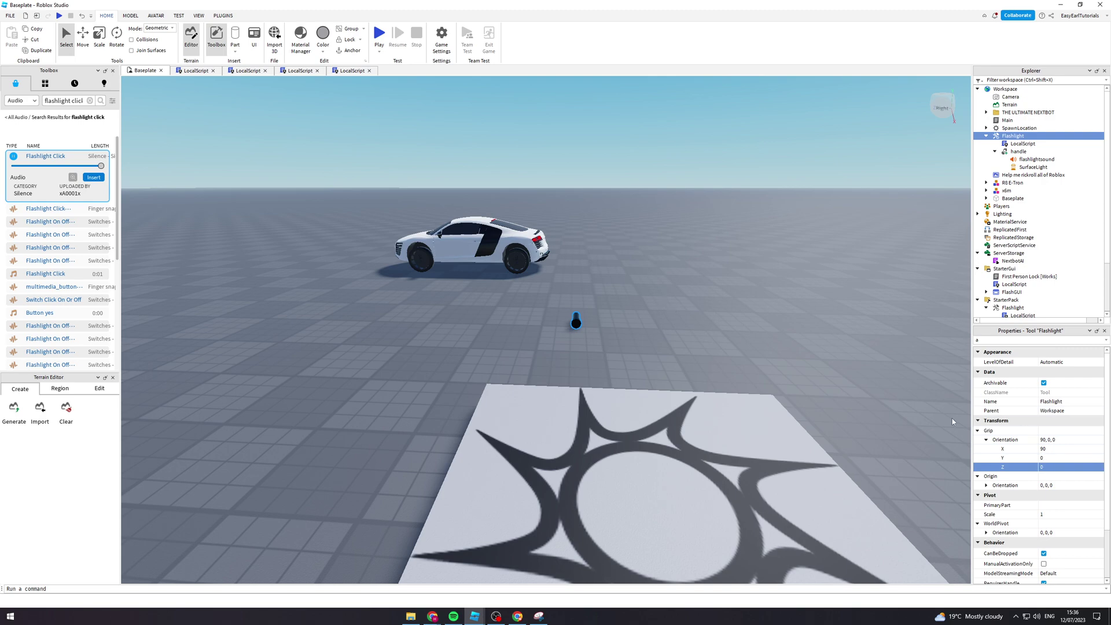
Step: Inspect the flashlight model on the baseplate and launch a playtest of the place
key("a")
right_click_drag(797, 331, 797, 331)
key("w")
key("d")
key("s")
key("a")
key("w")
key("w")
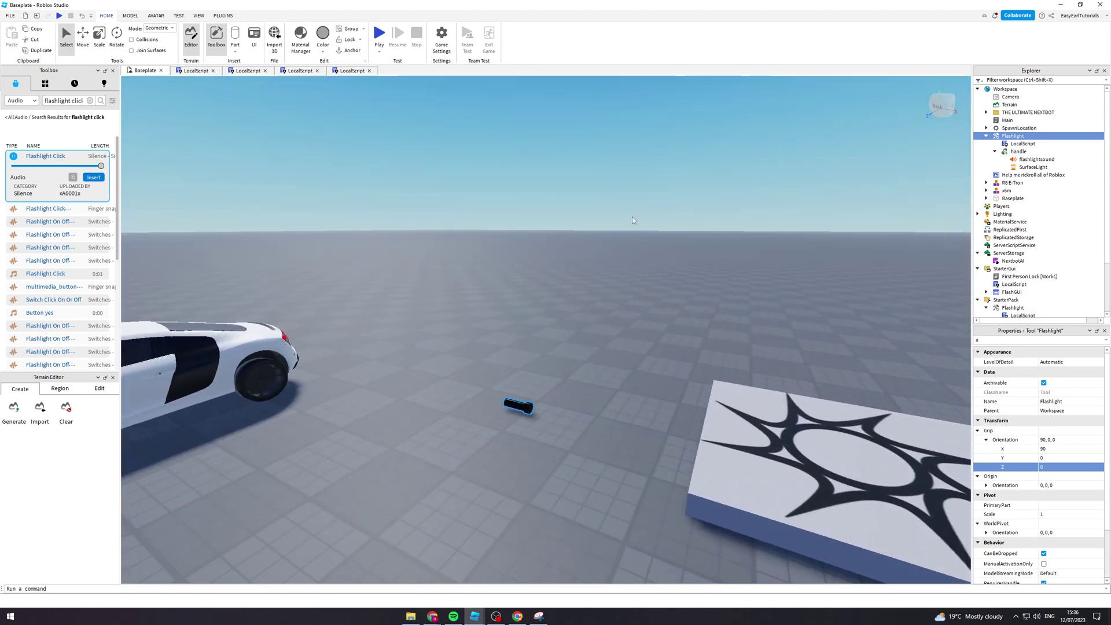
left_click(379, 34)
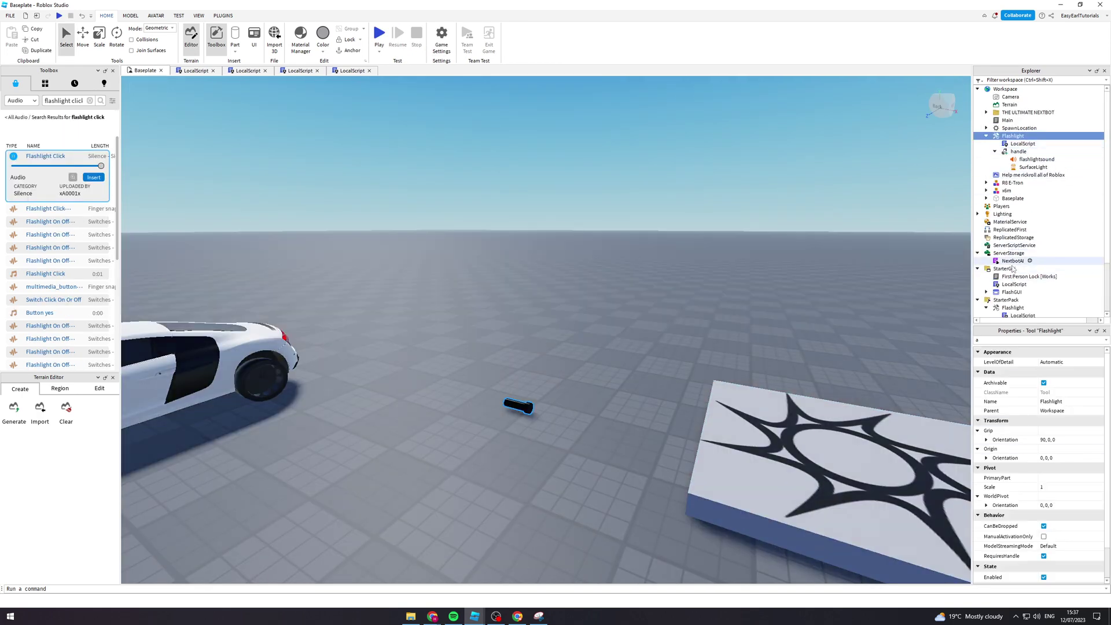
Step: Replace the old Flashlight in StarterPack with the new Flashlight tool from Workspace
scroll(1020, 293, "down", 1)
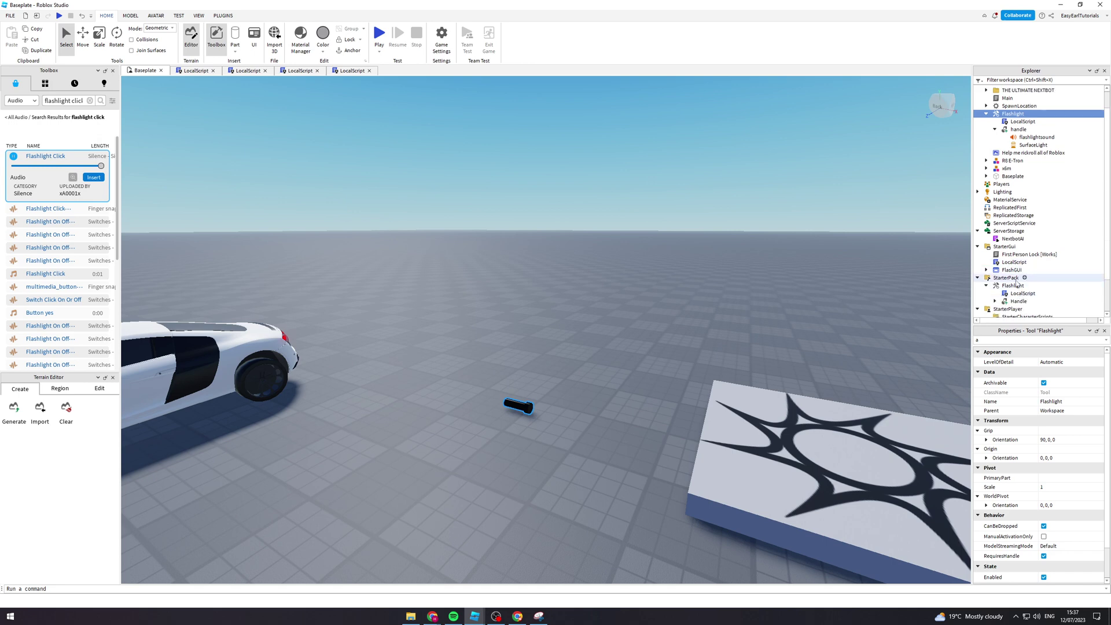
key("Delete")
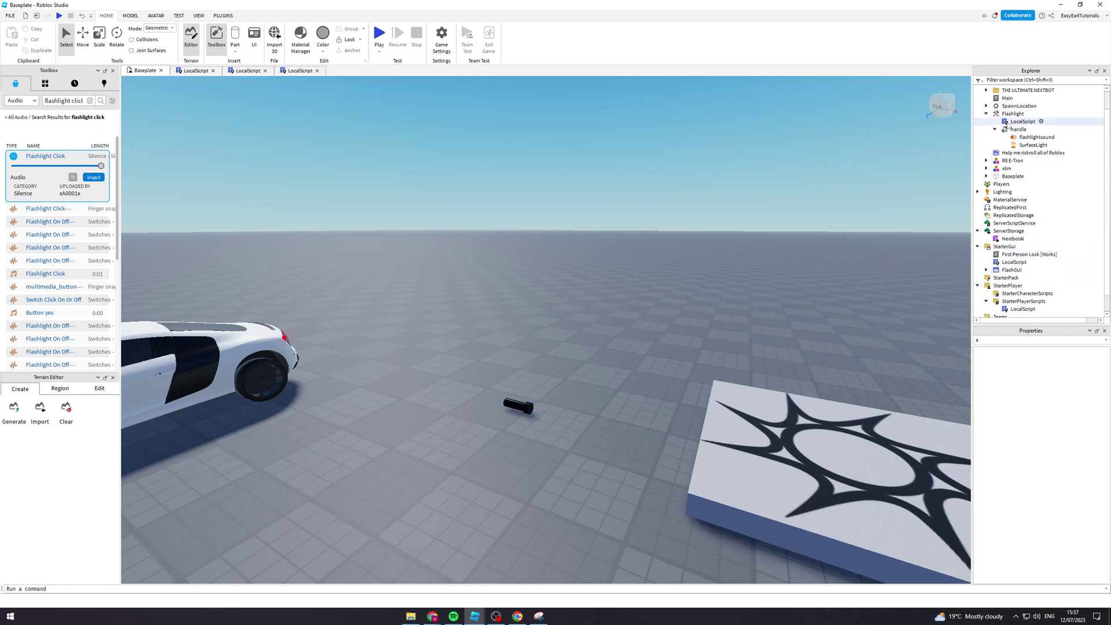
left_click(1012, 113)
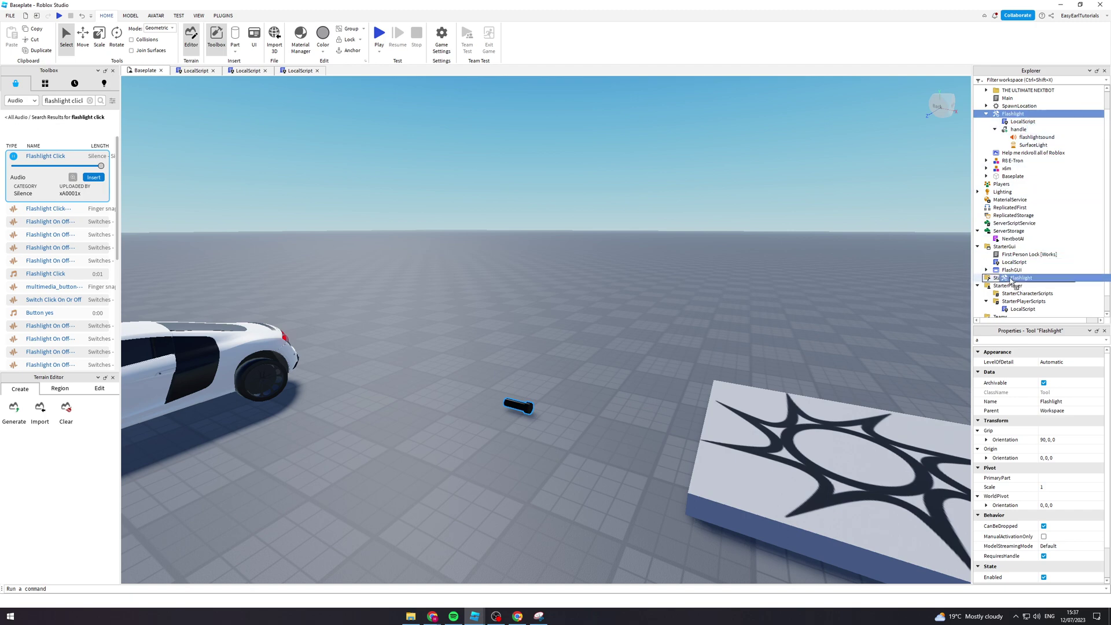
left_click_drag(1007, 280, 1007, 279)
Step: Start a playtest and equip the Flashlight tool from the character's inventory
key("s")
right_click_drag(704, 271, 701, 266)
key("d")
key("w")
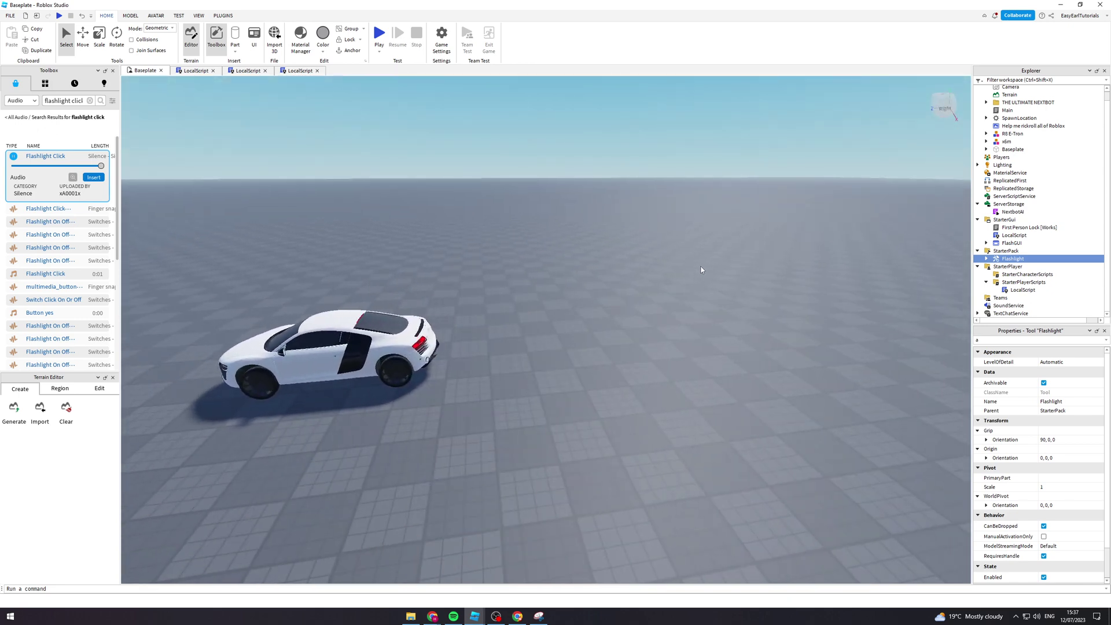
left_click(379, 34)
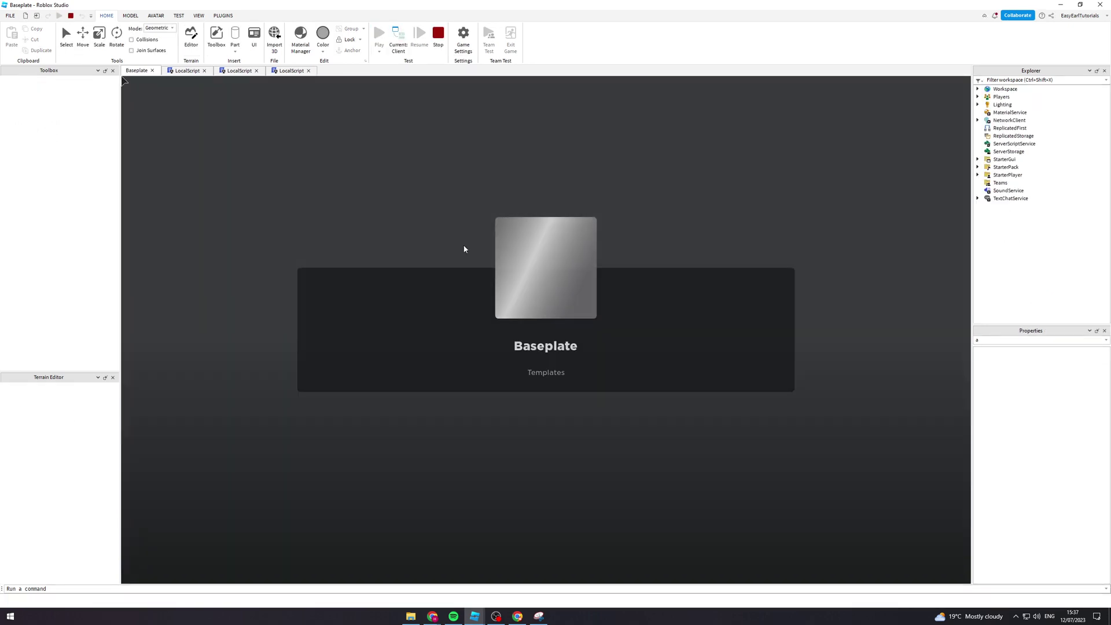
key("w")
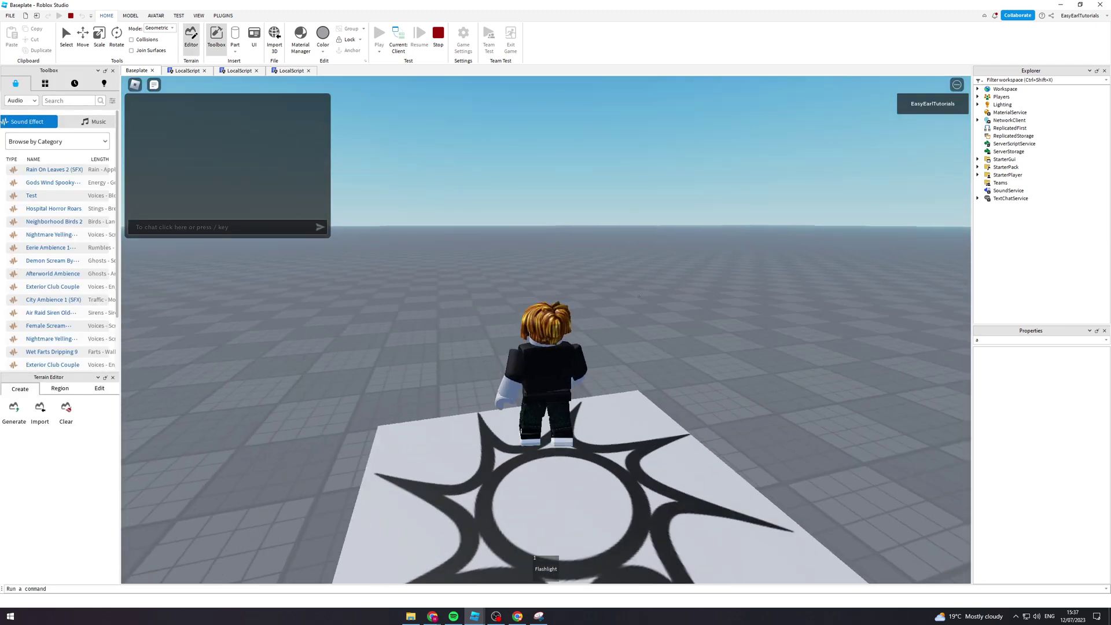
key("1")
right_click_drag(616, 289, 665, 293)
key("1")
key("1")
Step: Walk the character around the baseplate with the Flashlight equipped to check whether it is held in the hand
key("w")
key("a")
key("s")
key("d")
key("w")
key("s")
key("w")
key("s")
key("w")
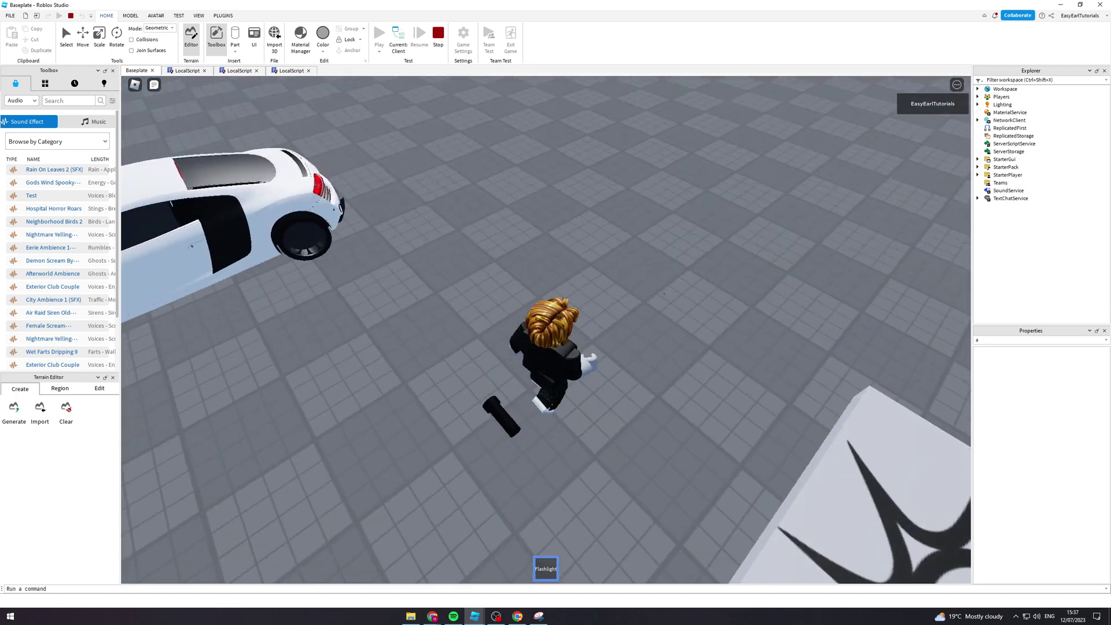
key("w")
key("s")
key("1")
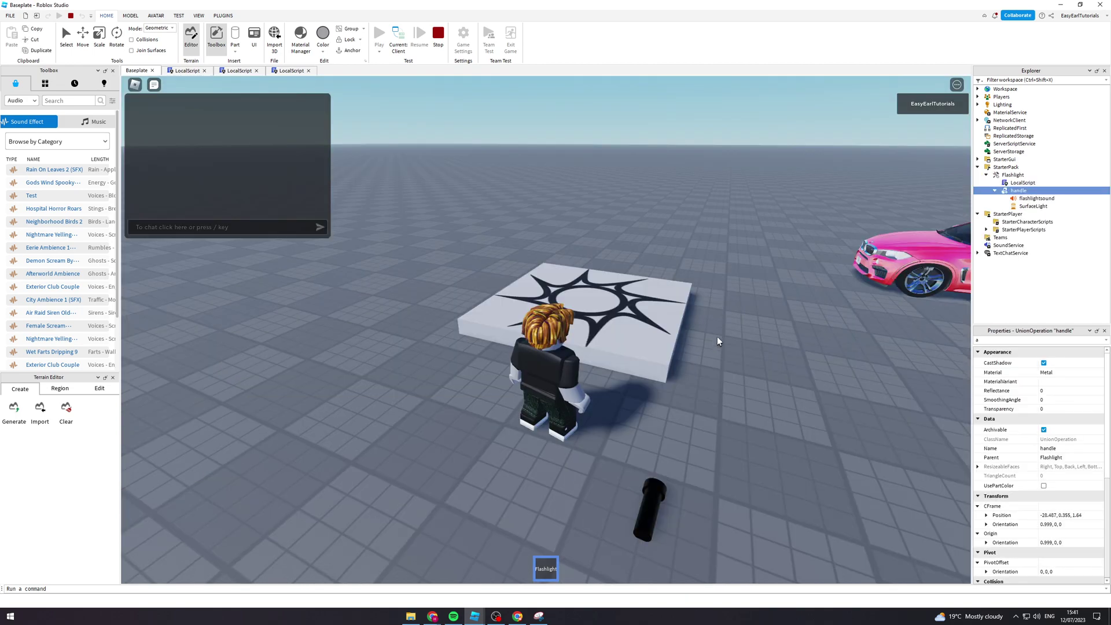
Step: Move the character around the flashlight handle on the baseplate to examine how it behaves while the tool is equipped
key("s")
right_click_drag(716, 337, 715, 338)
key("w")
key("d")
key("s")
key("w")
key("d")
key("s")
key("a")
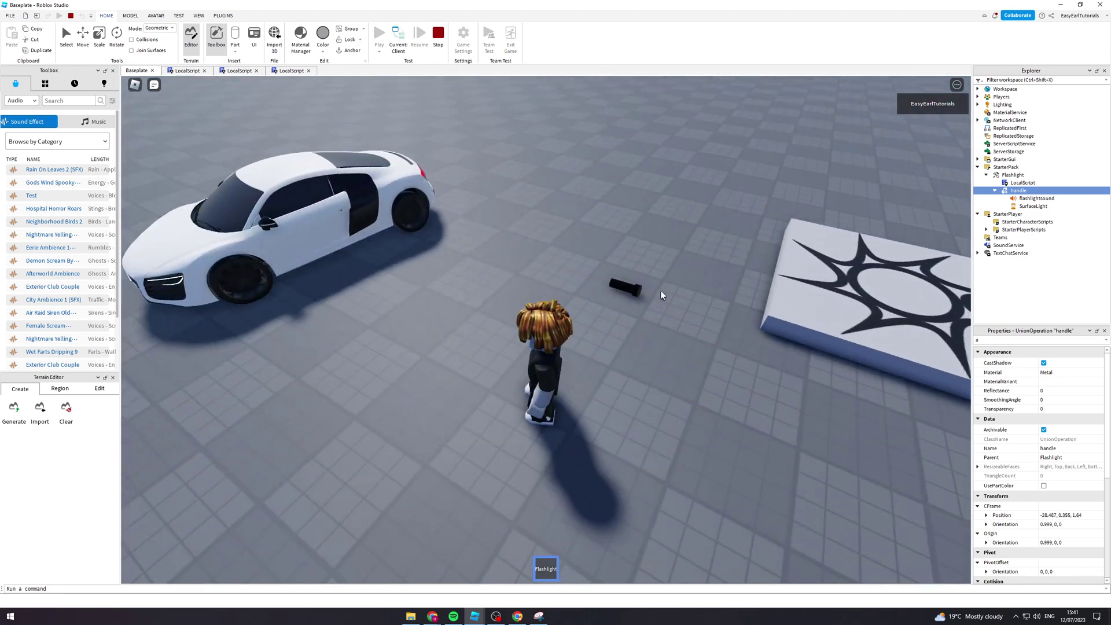
Step: Equip the Flashlight in the playtest, switch on its light and walk the character off the spawn pad to the white car
key("d")
right_click_drag(581, 298, 582, 297)
key("w")
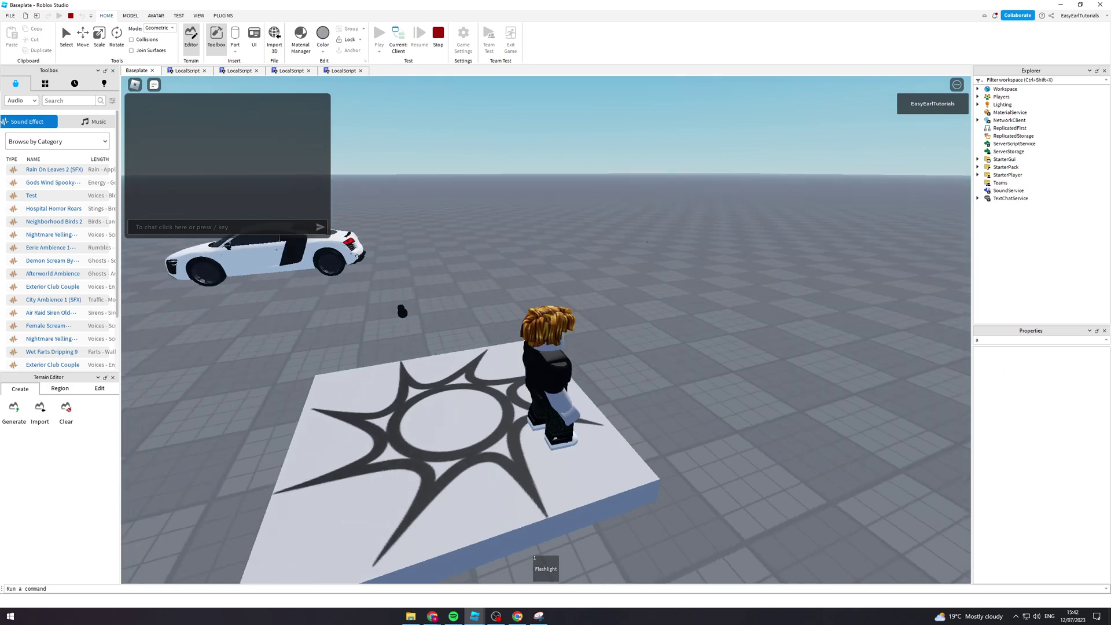
key("w")
key("1")
right_click_drag(625, 259, 625, 259)
key("a")
left_click(625, 259)
key("a")
key("w")
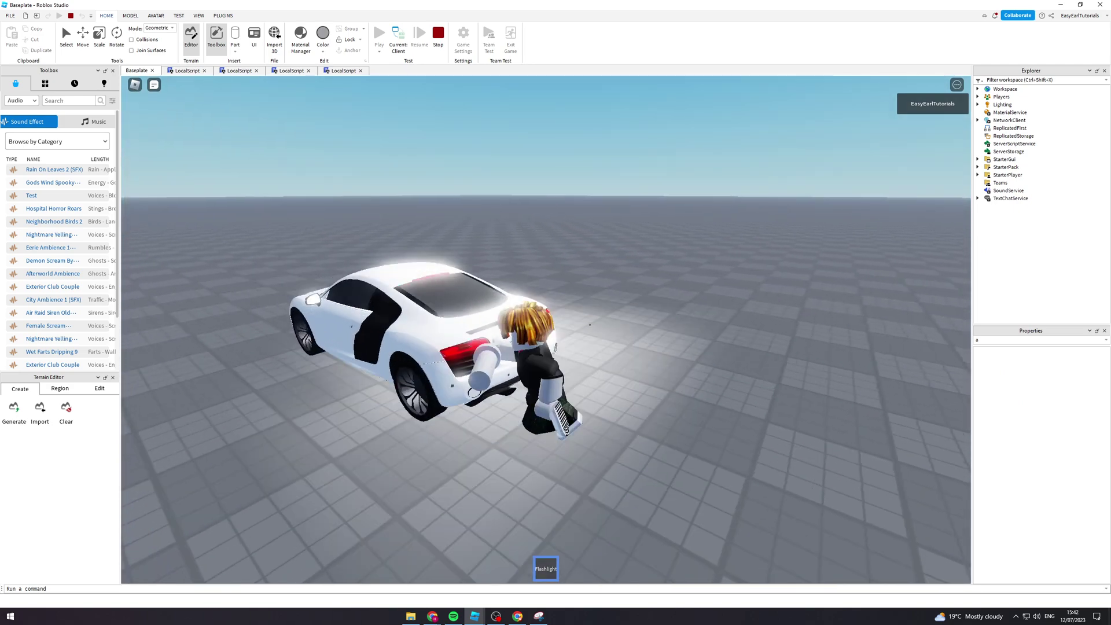
Step: Walk the character along the side of the white car to check how the flashlight illuminates its bodywork
key("a")
key("w")
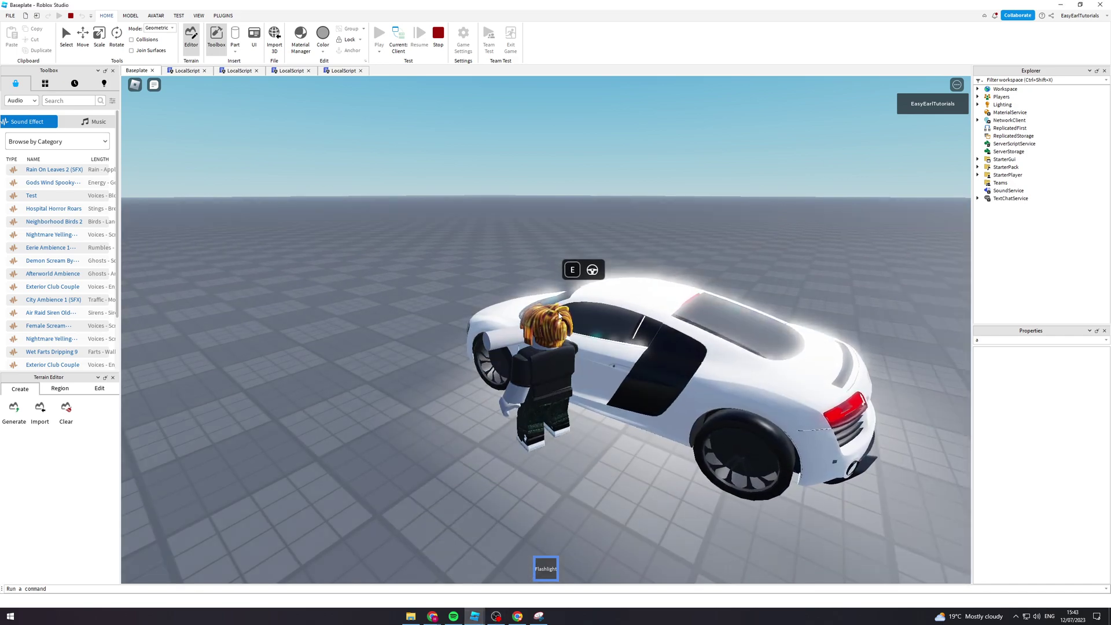
key("w")
Step: Turn the character in different directions near the spawn pad and examine the flashlight beam on the baseplate from above
right_click_drag(559, 316, 776, 451)
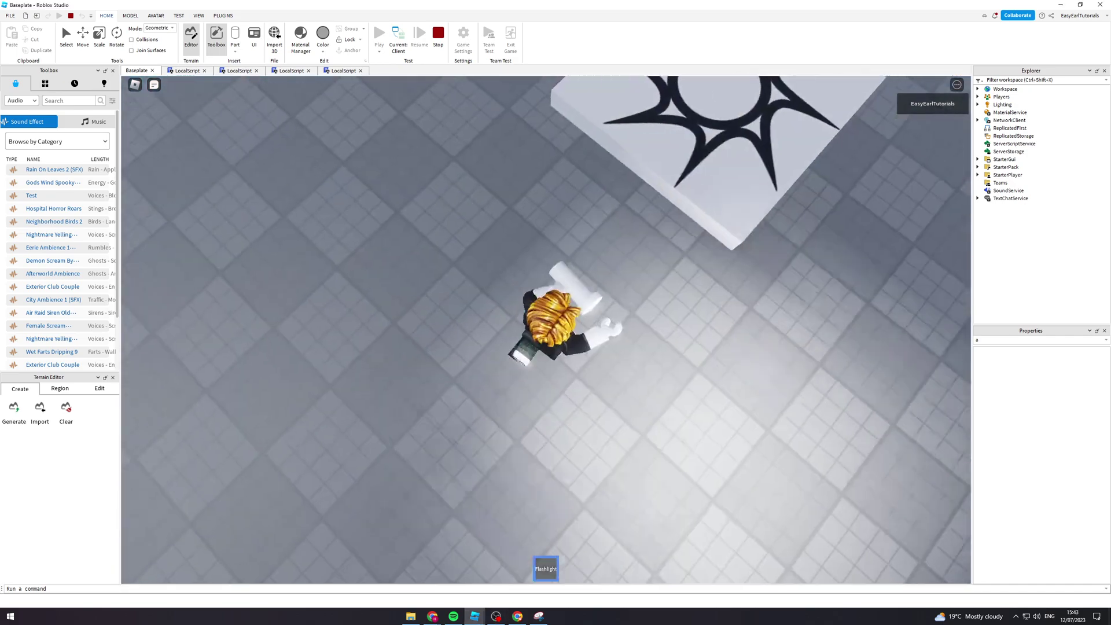
key("s")
key("a")
key("w")
key("d")
key("a")
key("w")
key("d")
key("s")
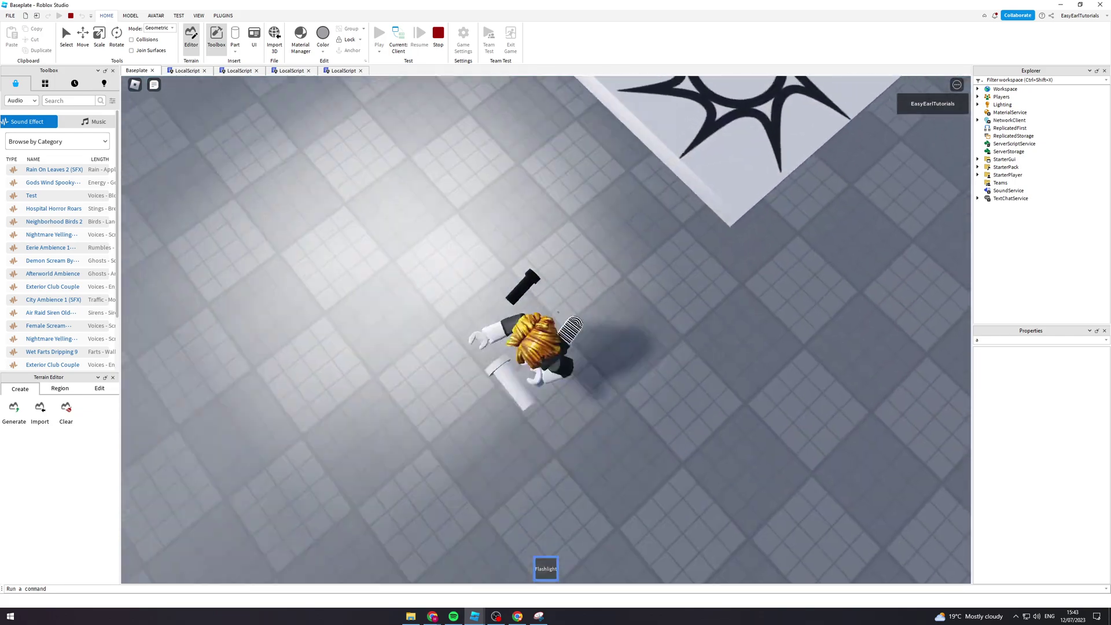
Step: Walk the lit flashlight from the pink car to the front of the white car to check the beam at a distance
right_click_drag(559, 313, 614, 191)
key("w")
right_click_drag(558, 313, 753, 312)
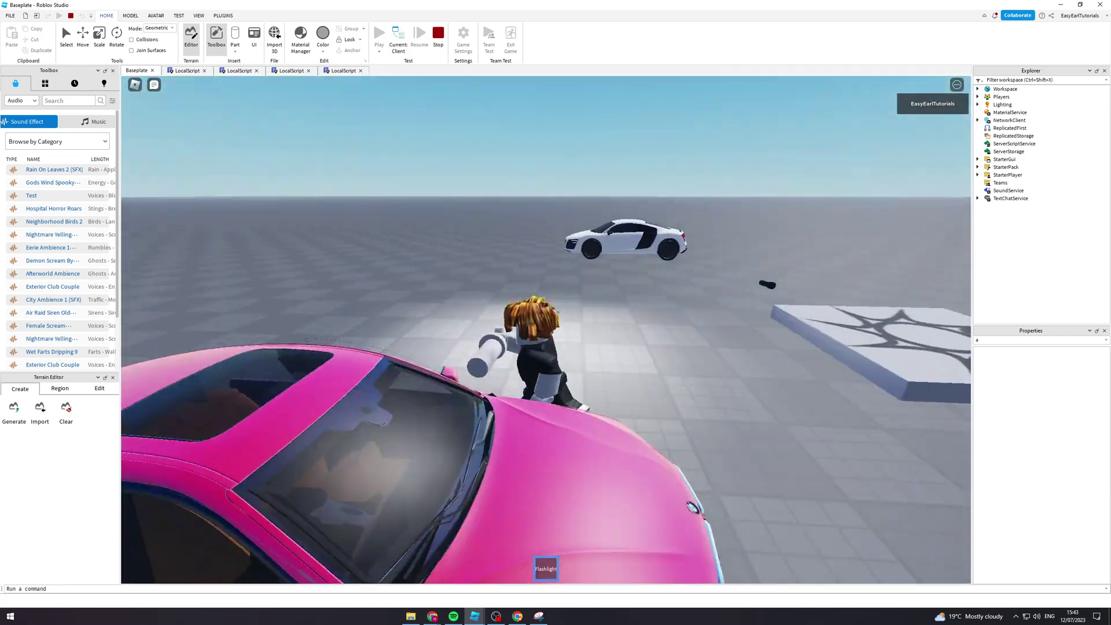
key("w")
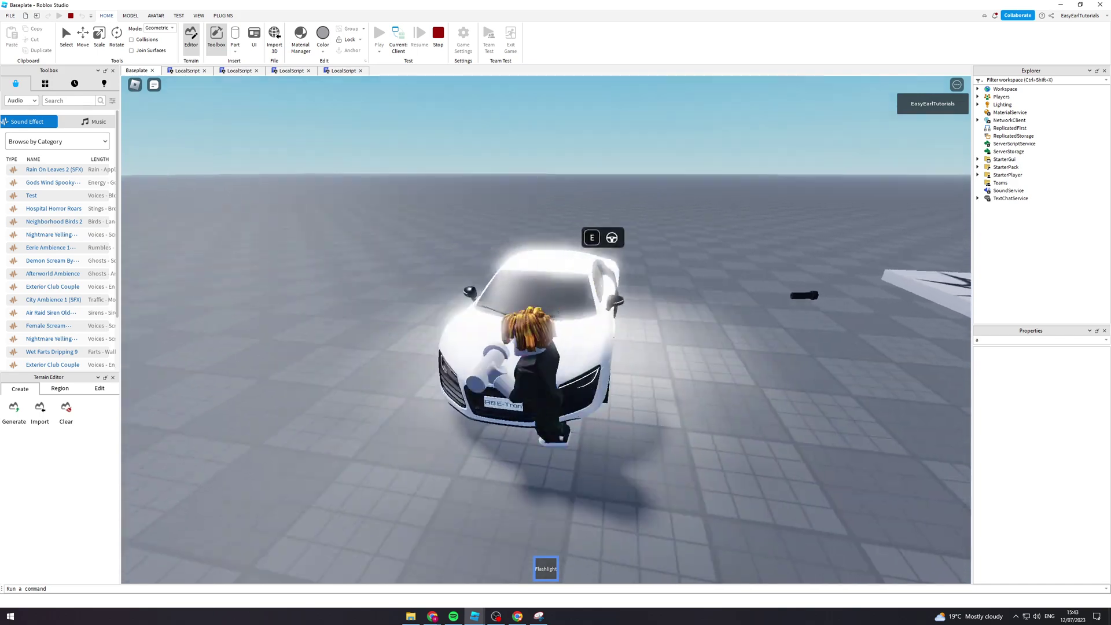
Step: Circle the white car with the flashlight on, view the held tool from the front, and enter the car's driver's seat
right_click_drag(559, 313, 732, 313)
key("a")
right_click_drag(559, 312, 695, 313)
key("s")
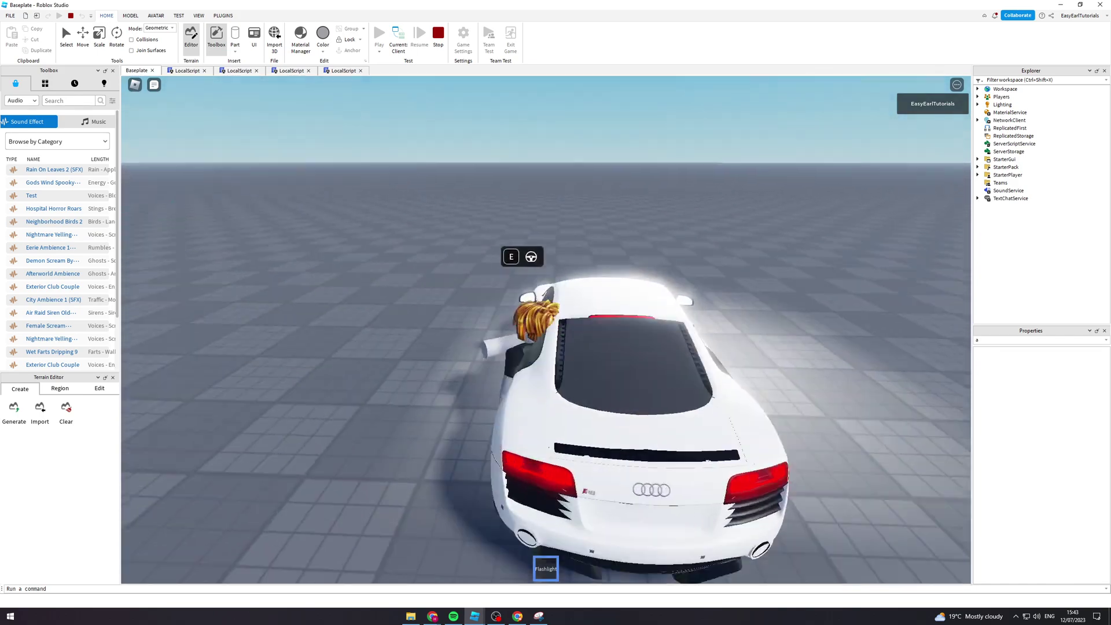
key("w")
right_click_drag(558, 312, 752, 348)
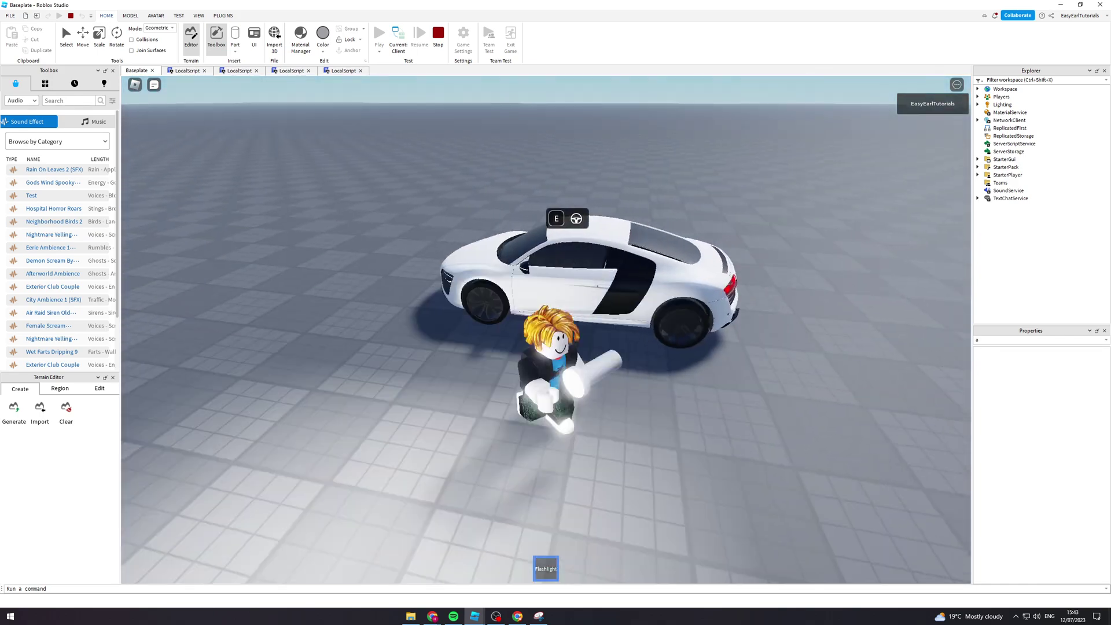
key("e")
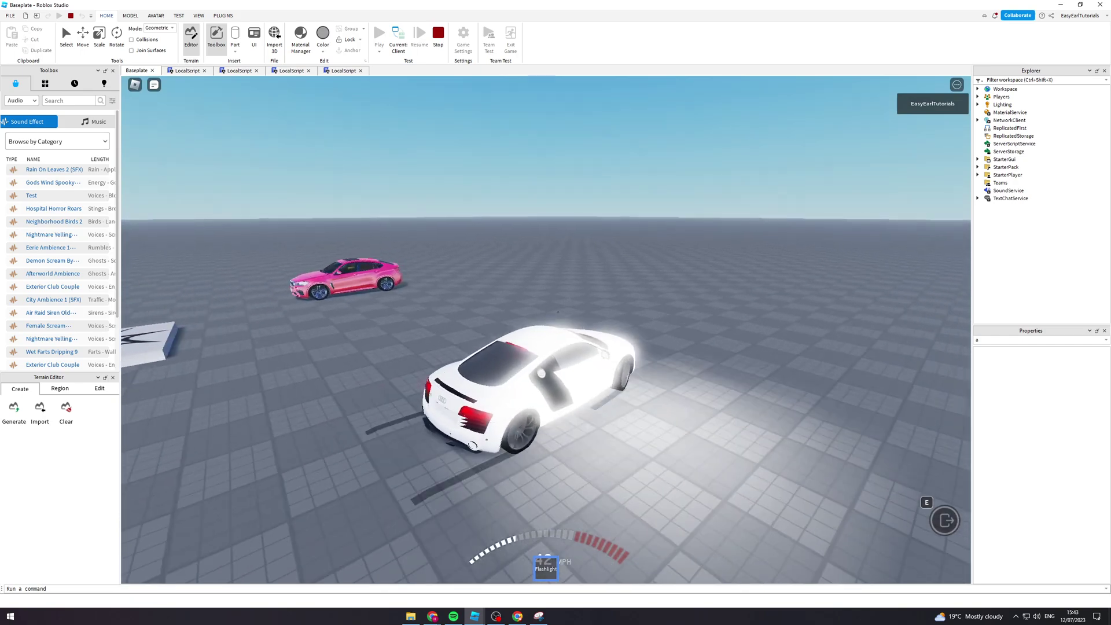